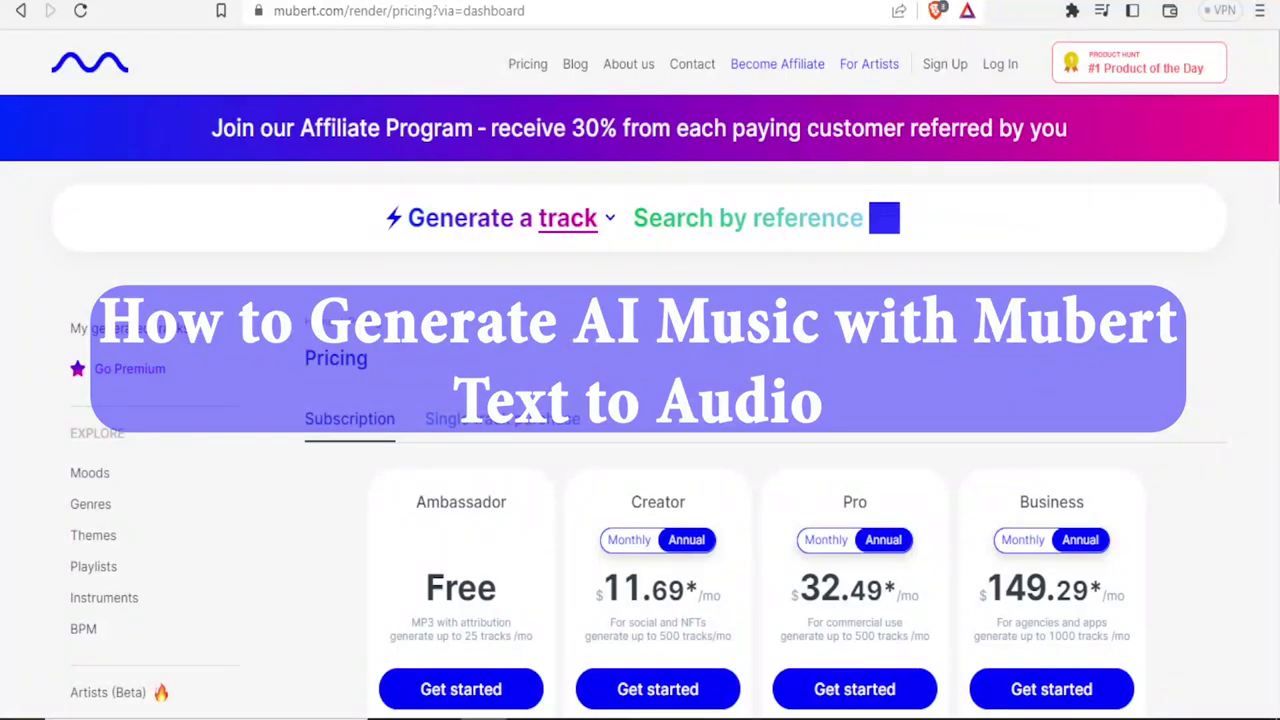
Scroll down through the pricing FEATURES comparison table and back up to review each plan.
scroll(1275, 234, down, 1)
scroll(1275, 234, up, 1)
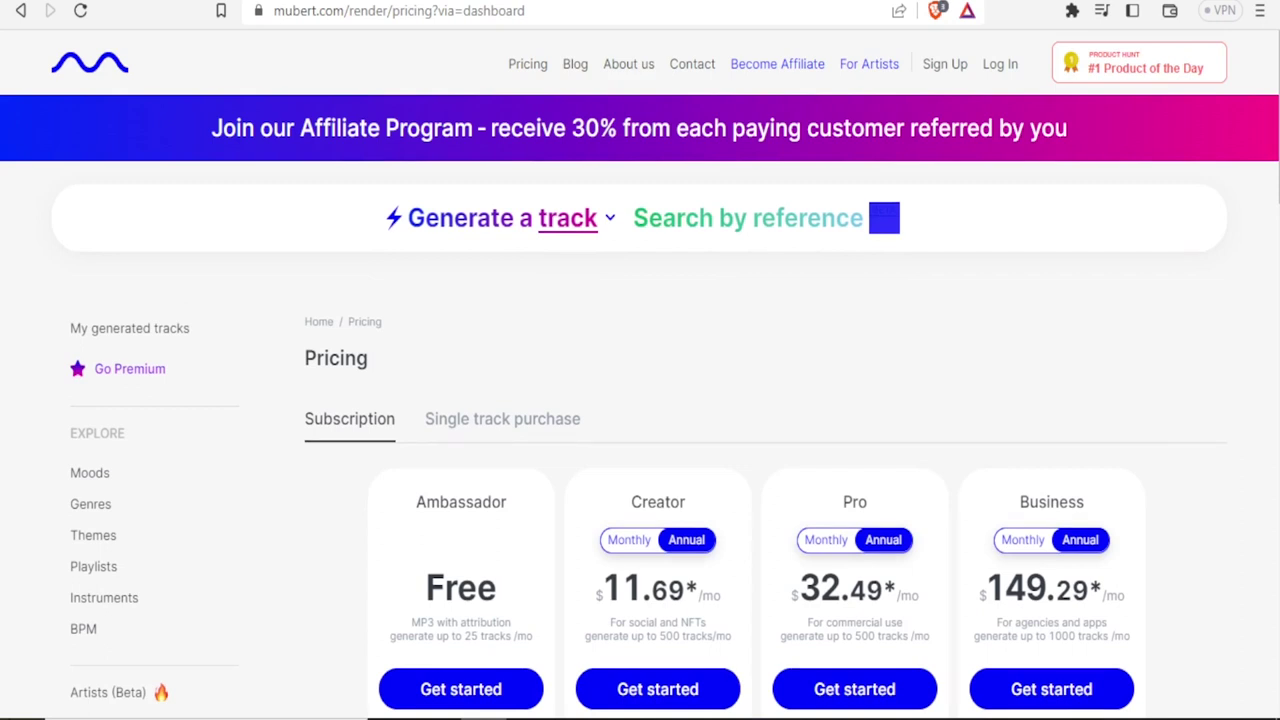
scroll(640, 450, down, 1)
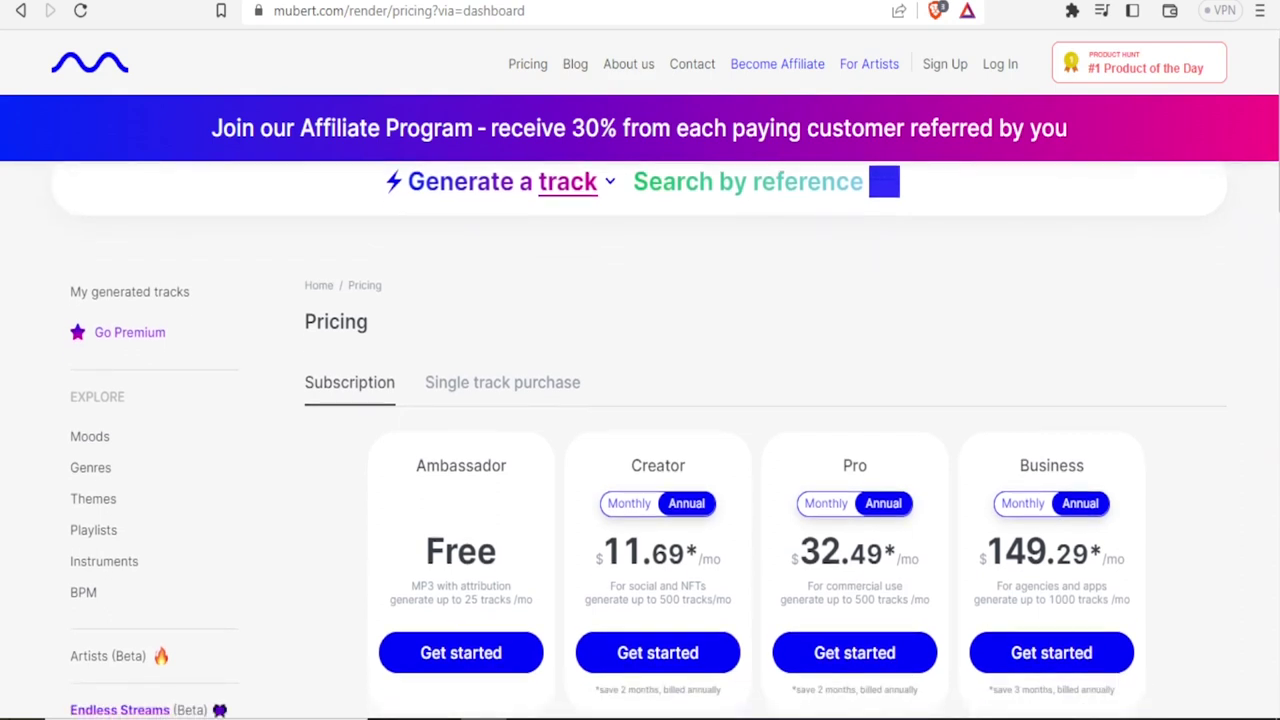
scroll(640, 440, up, 1)
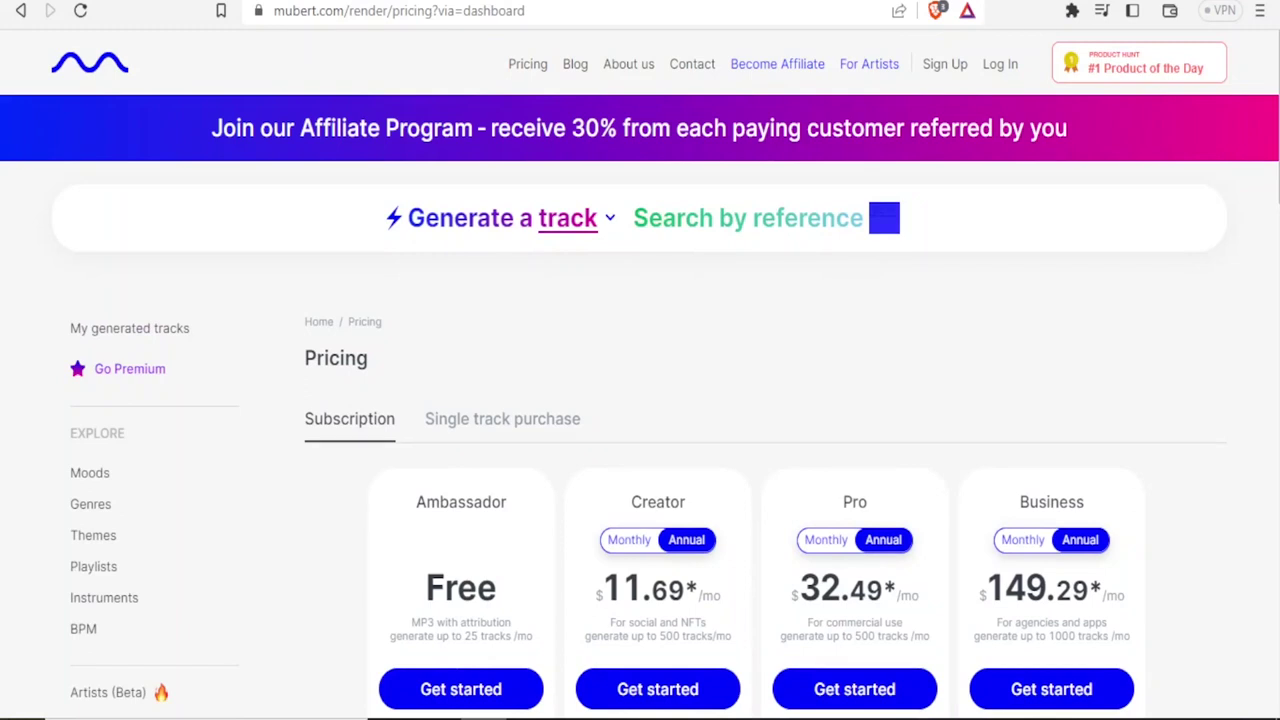
scroll(640, 438, down, 2)
scroll(640, 438, down, 2)
scroll(640, 438, down, 1)
scroll(640, 438, up, 5)
scroll(640, 440, down, 3)
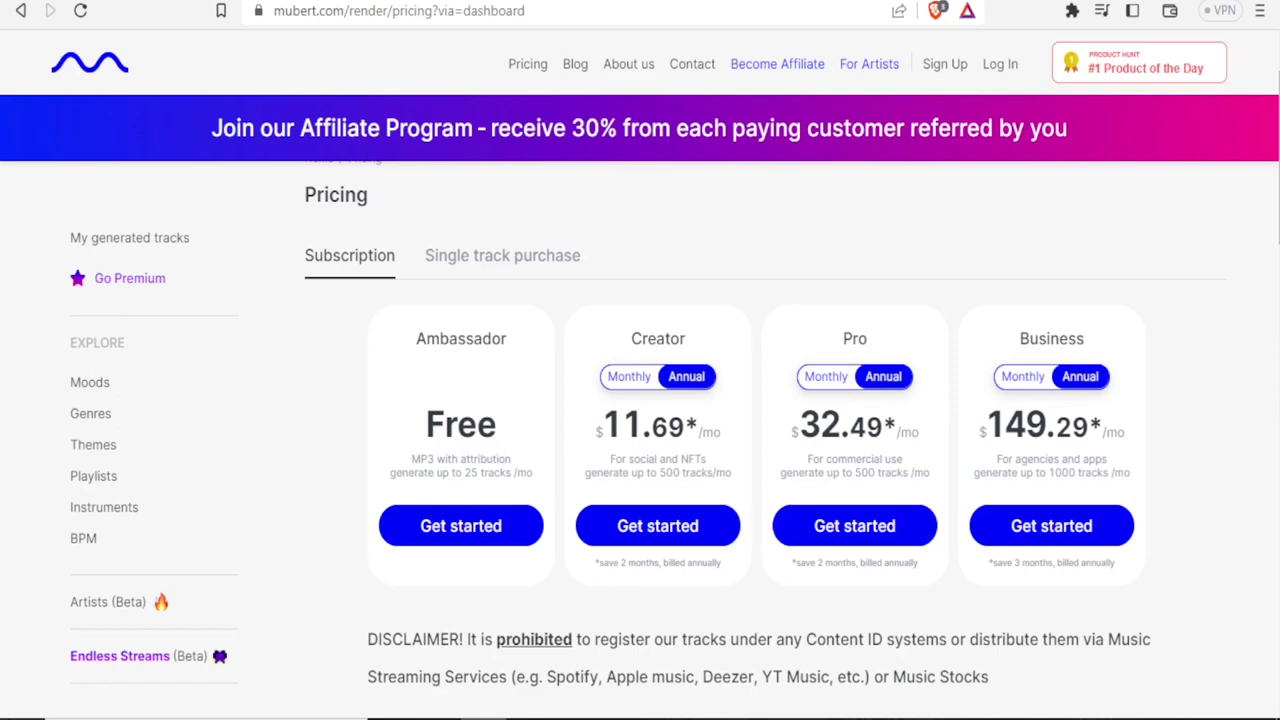
scroll(765, 430, down, 1)
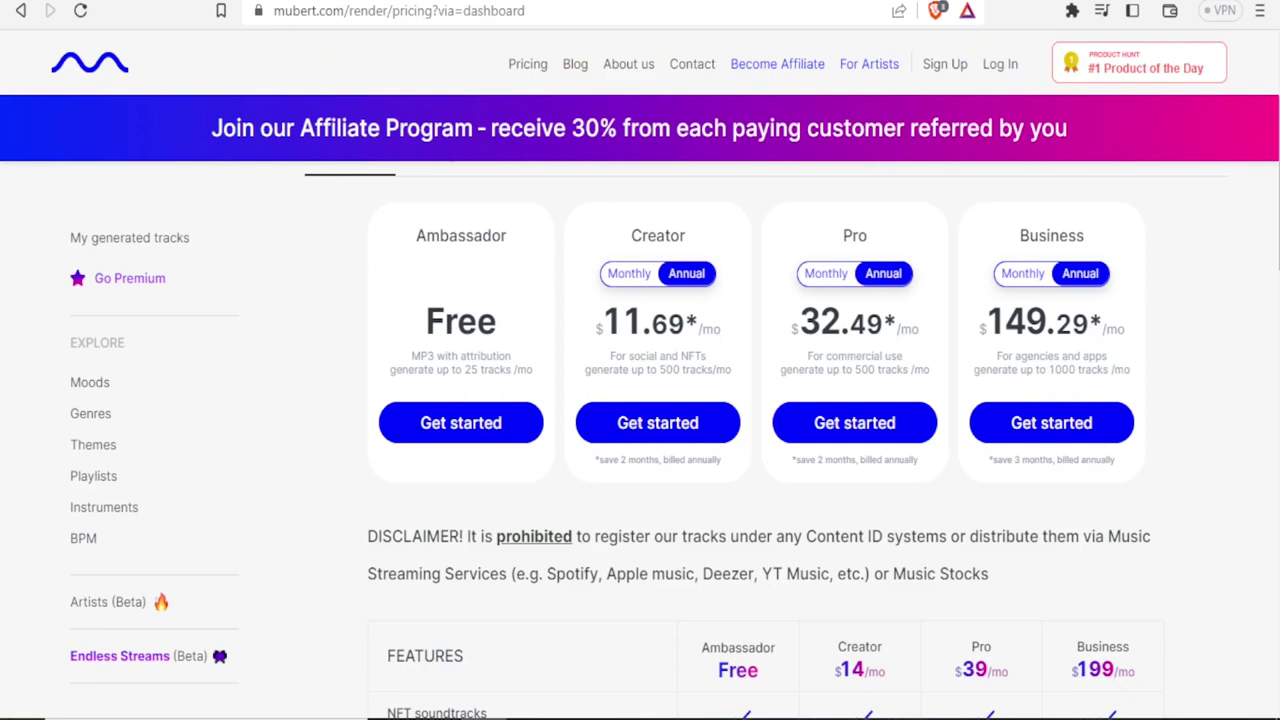
scroll(765, 440, down, 1)
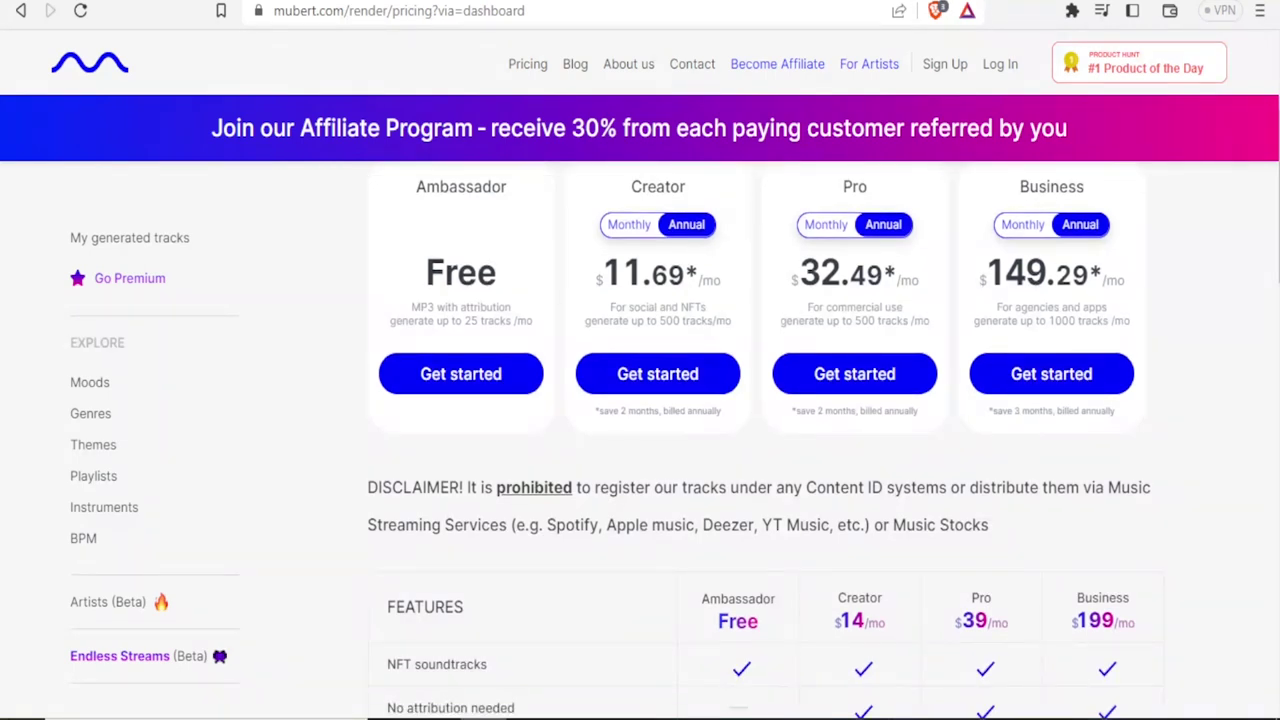
scroll(760, 440, down, 3)
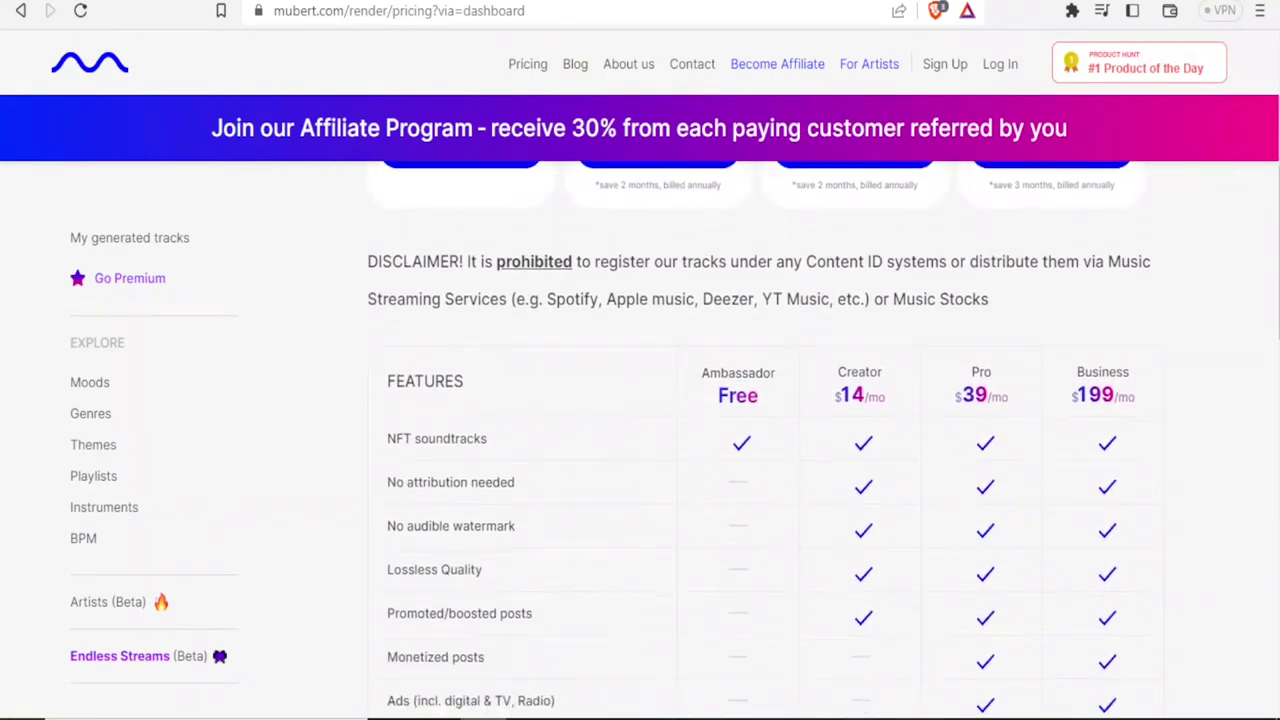
scroll(760, 440, down, 2)
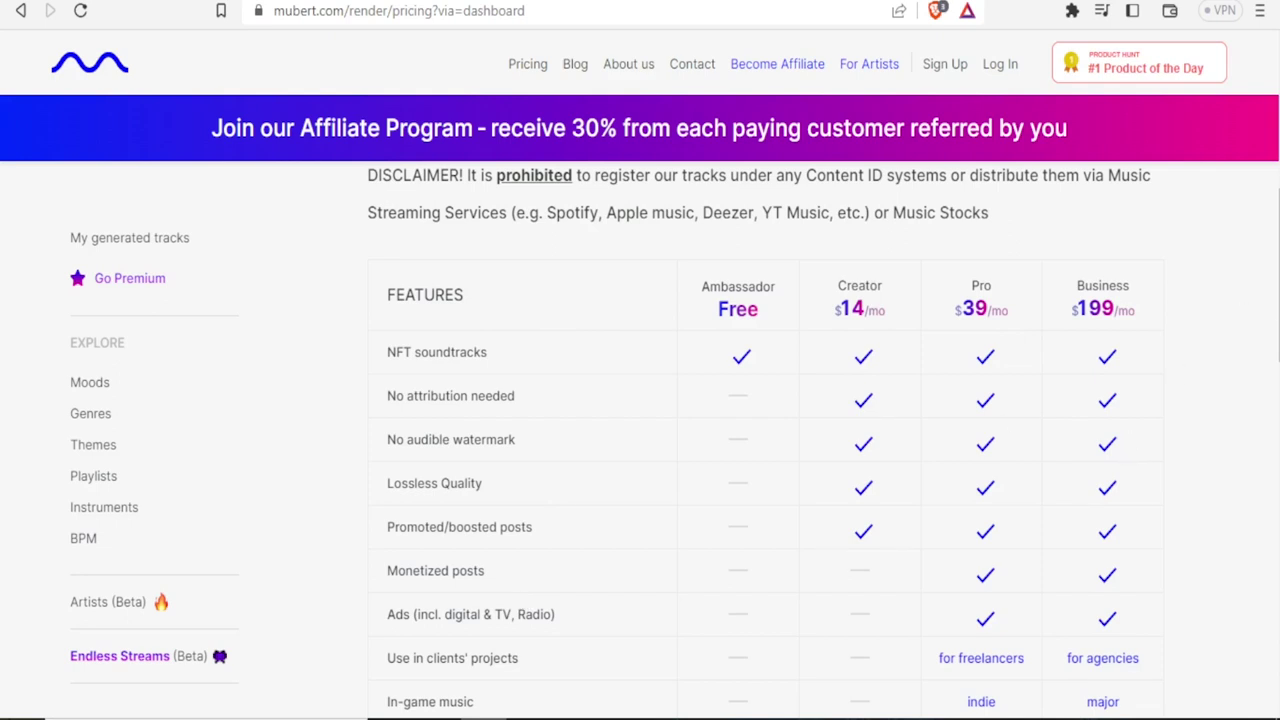
scroll(754, 440, down, 1)
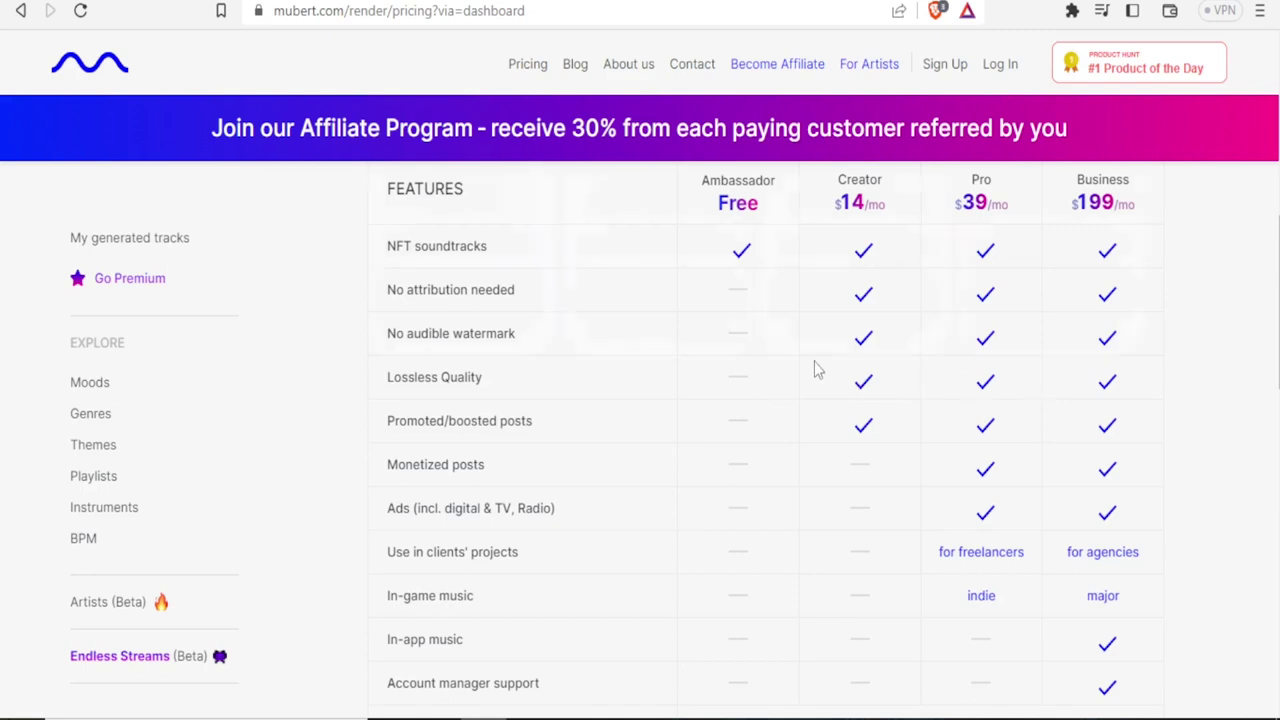
scroll(815, 370, up, 5)
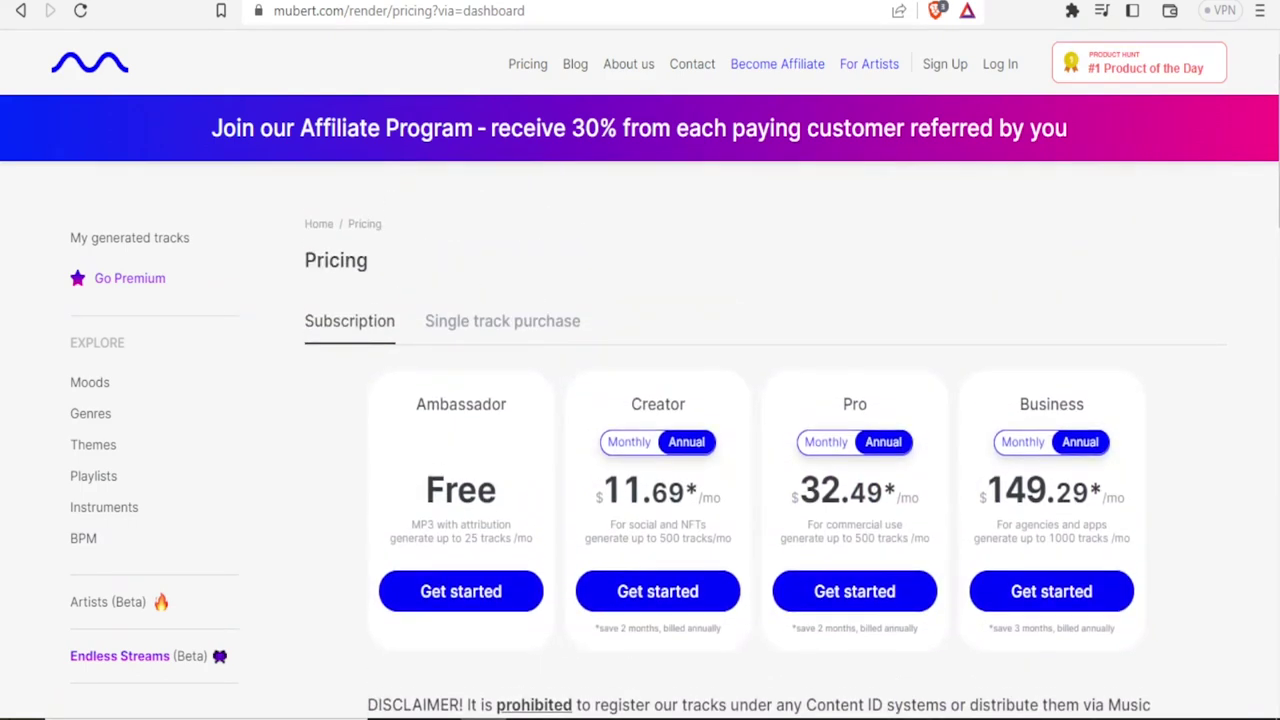
scroll(648, 438, up, 1)
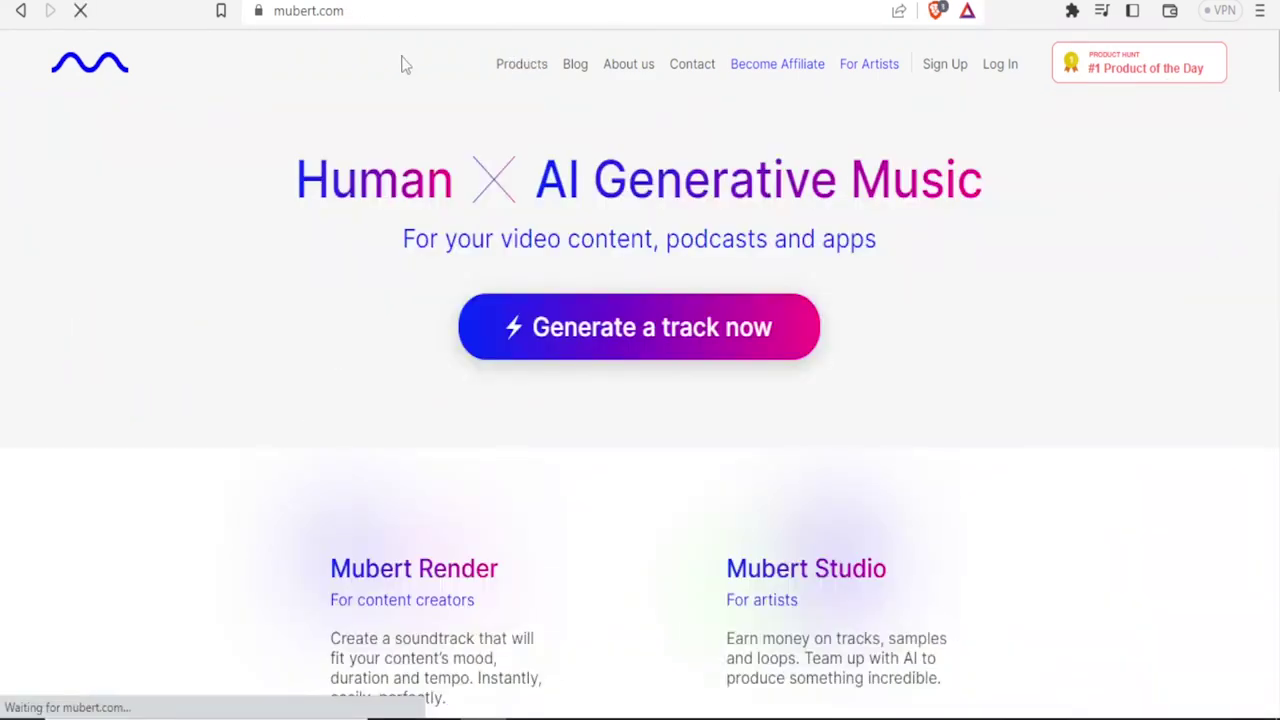
Go to Sign Up to reach Mubert's 'Create a free account' page.
click(378, 12)
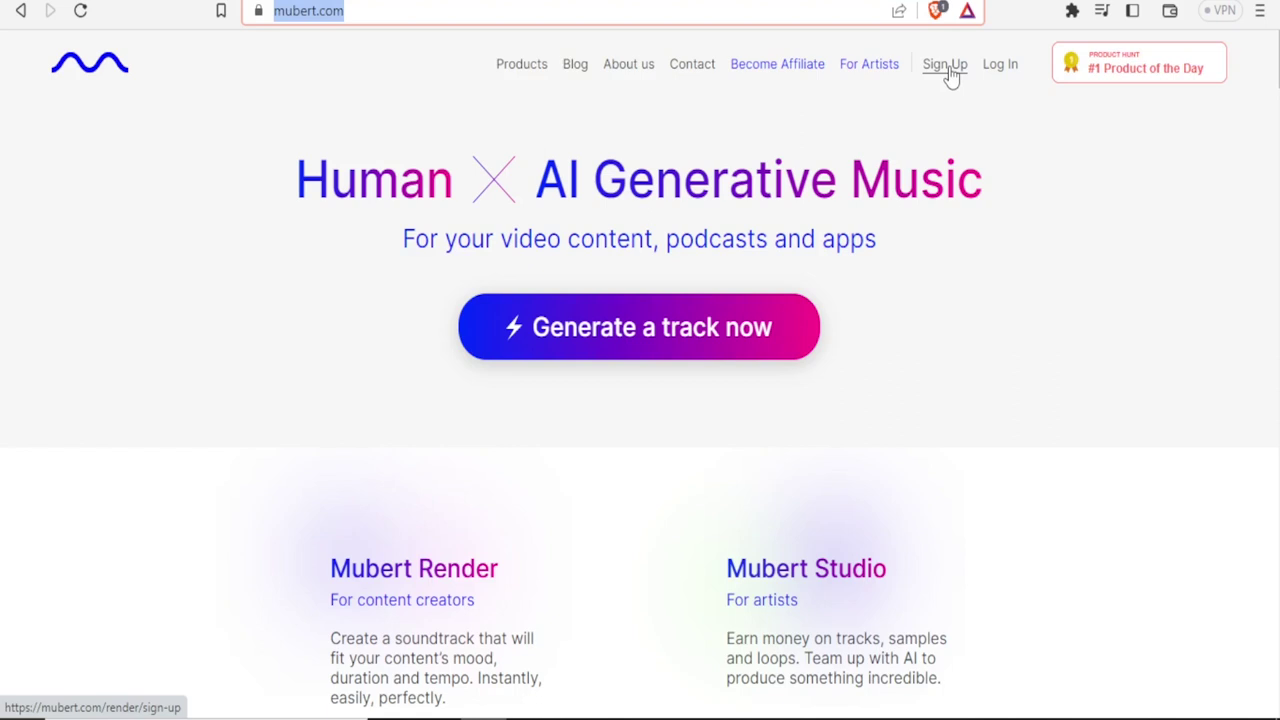
click(945, 66)
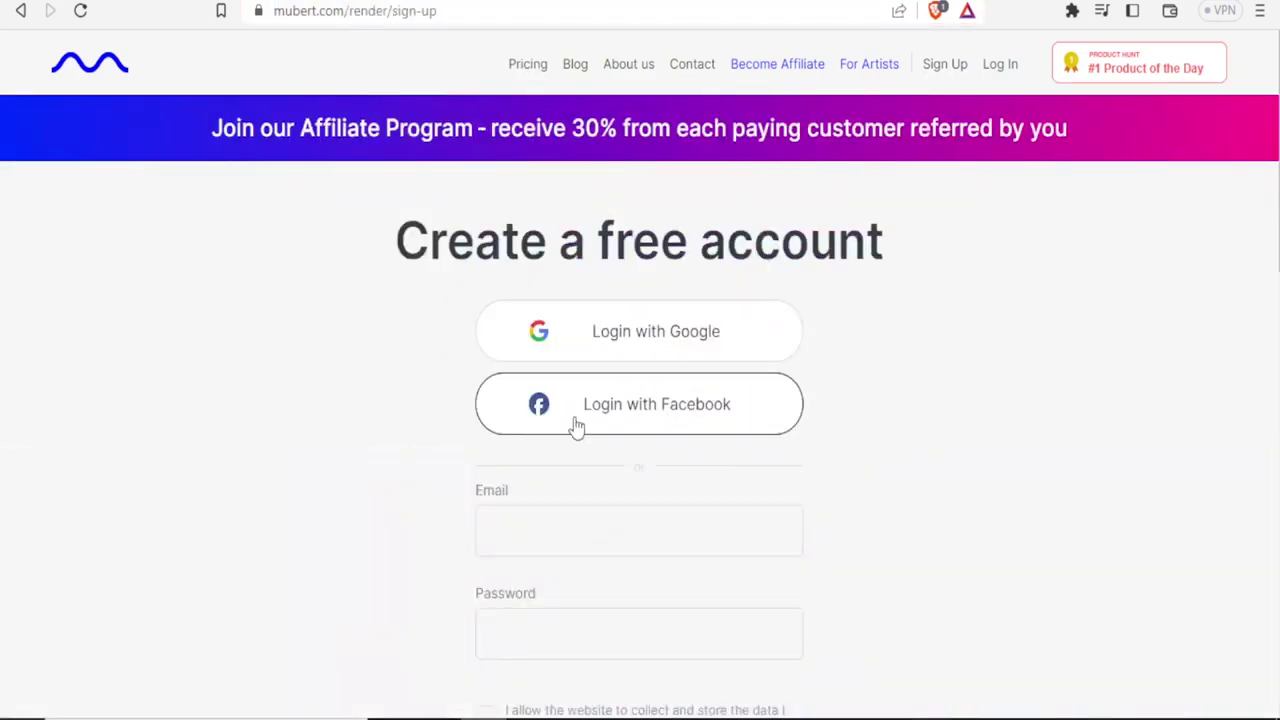
click(528, 527)
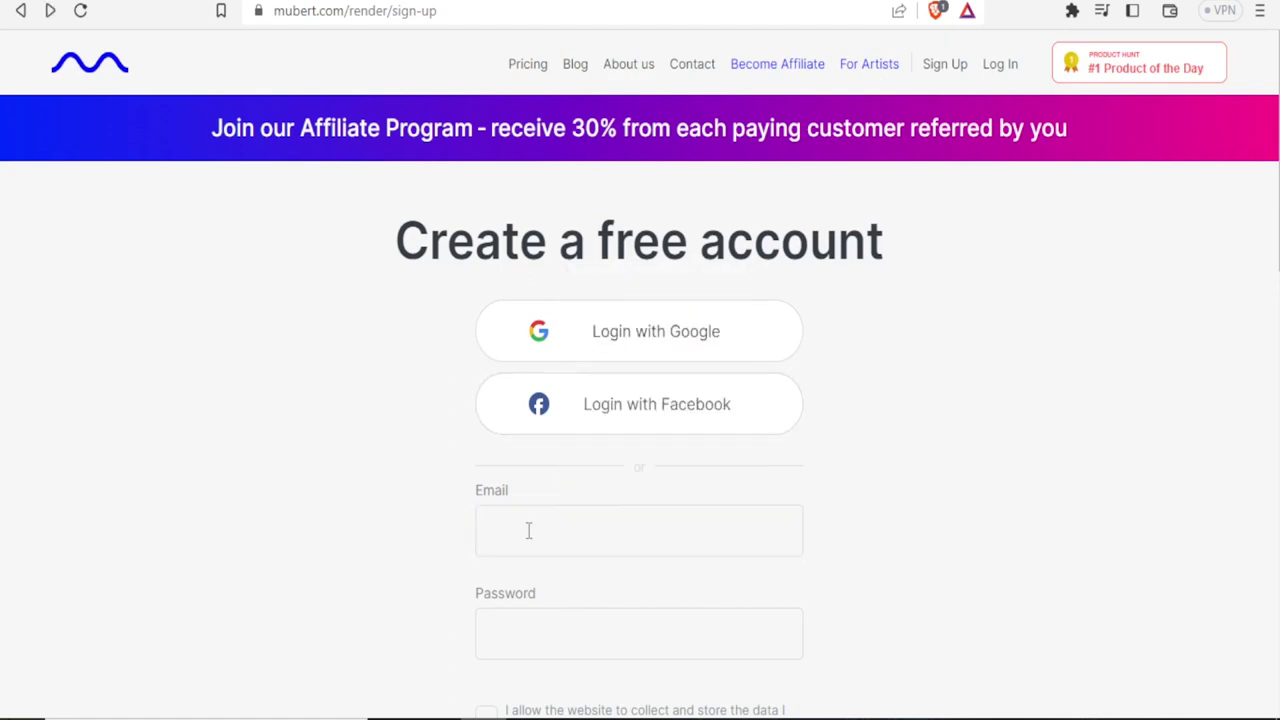
click(528, 530)
key(ctrl+v)
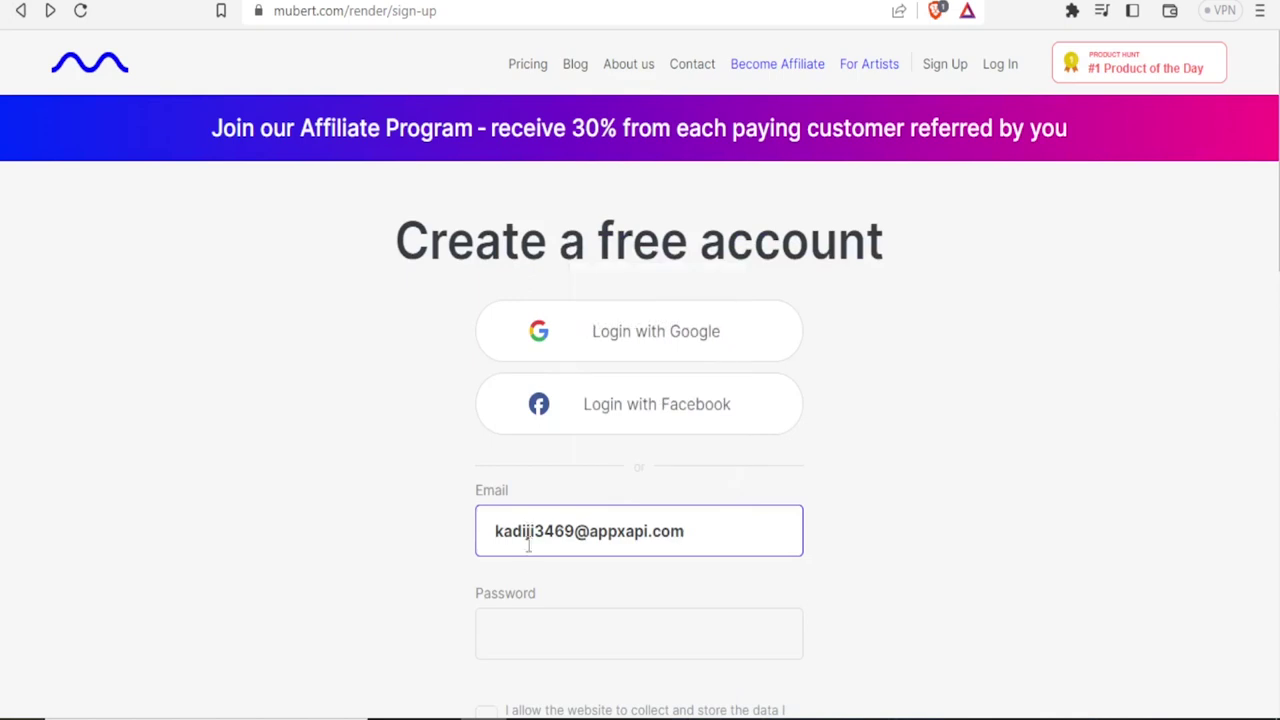
click(508, 632)
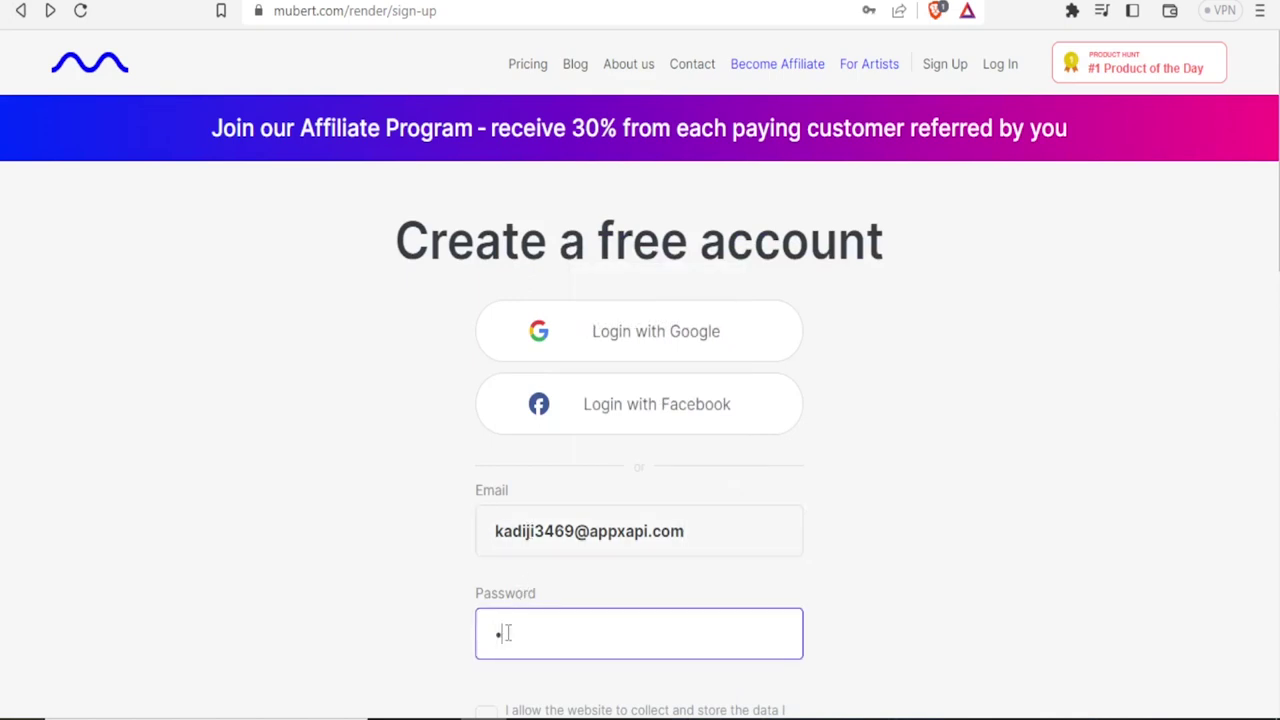
scroll(686, 440, down, 3)
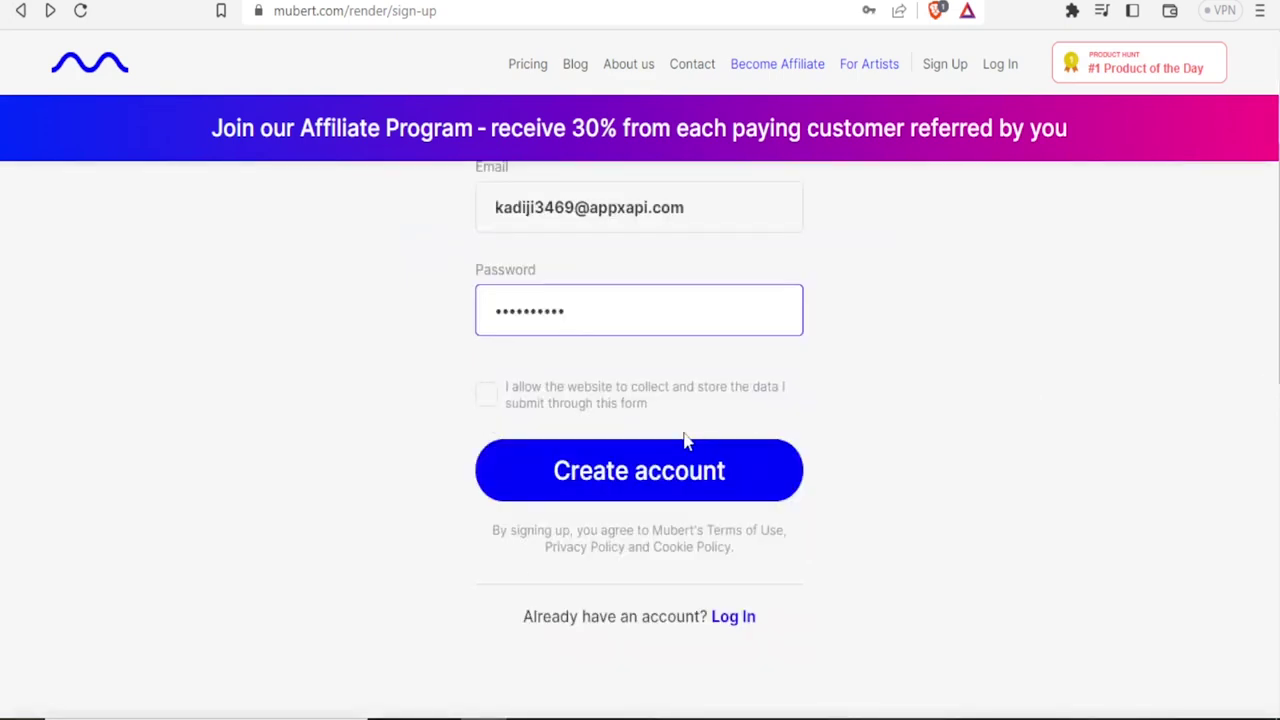
click(486, 396)
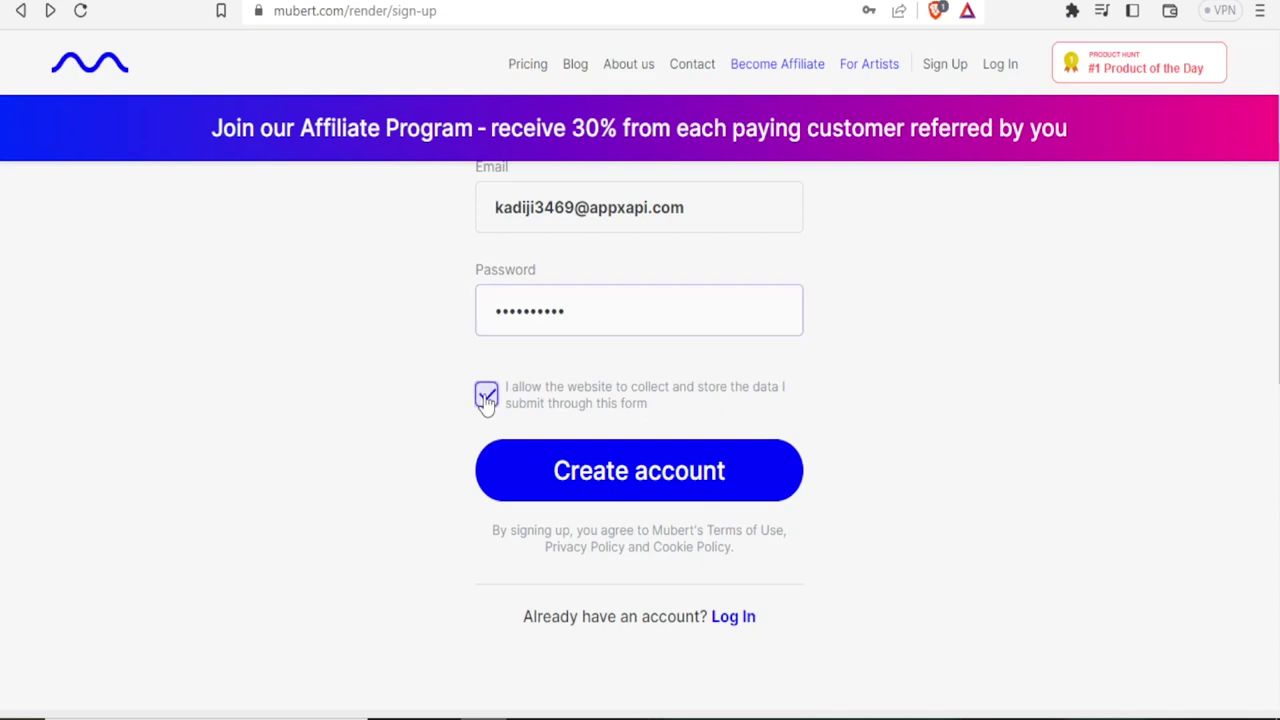
click(632, 470)
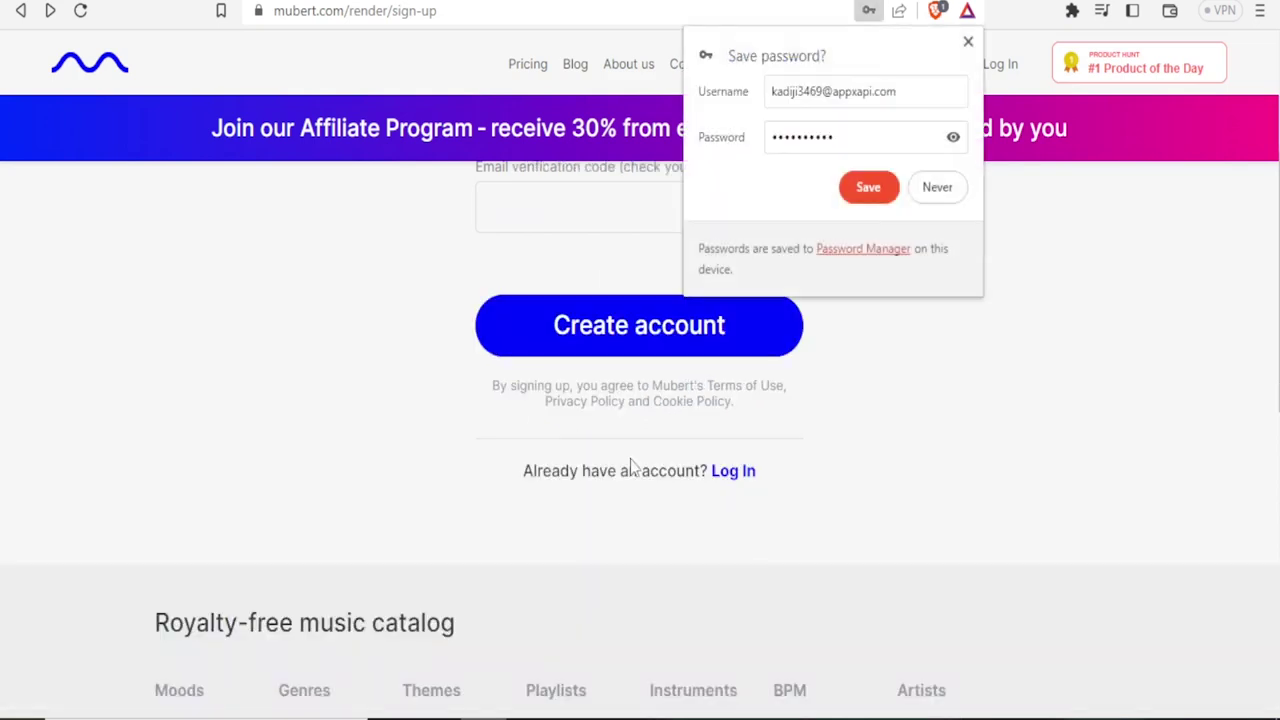
click(968, 41)
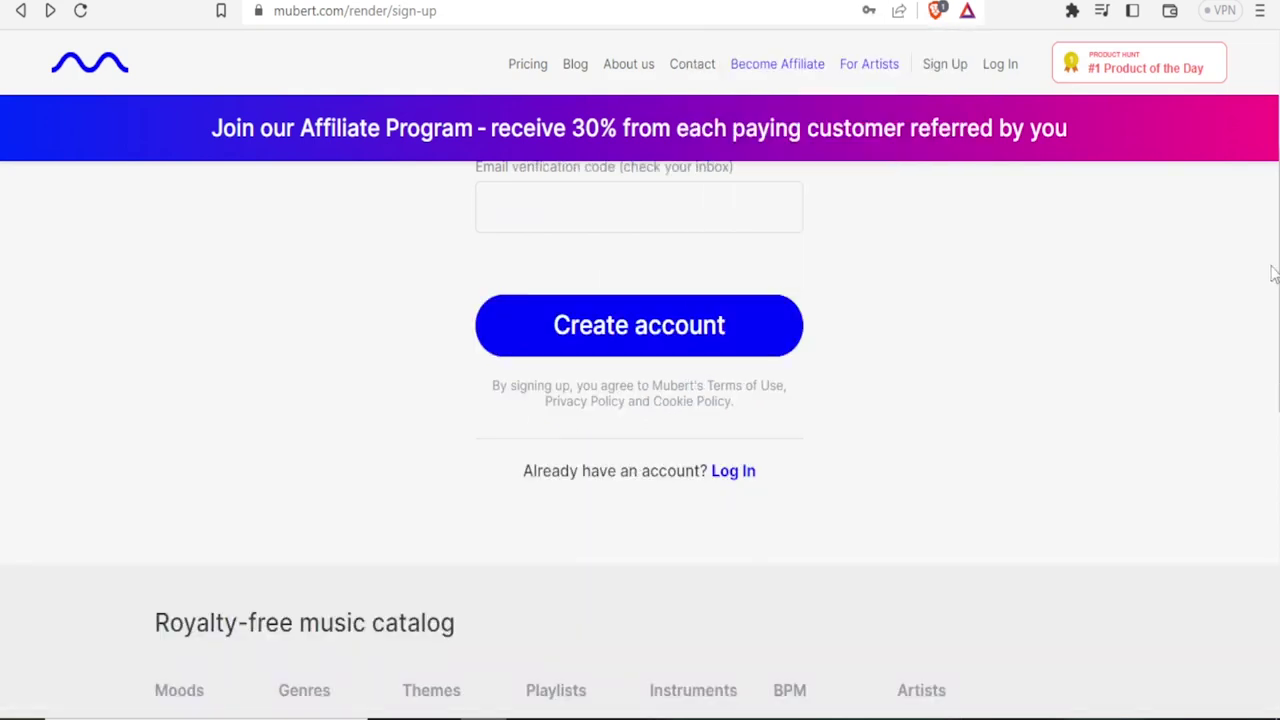
scroll(640, 440, up, 2)
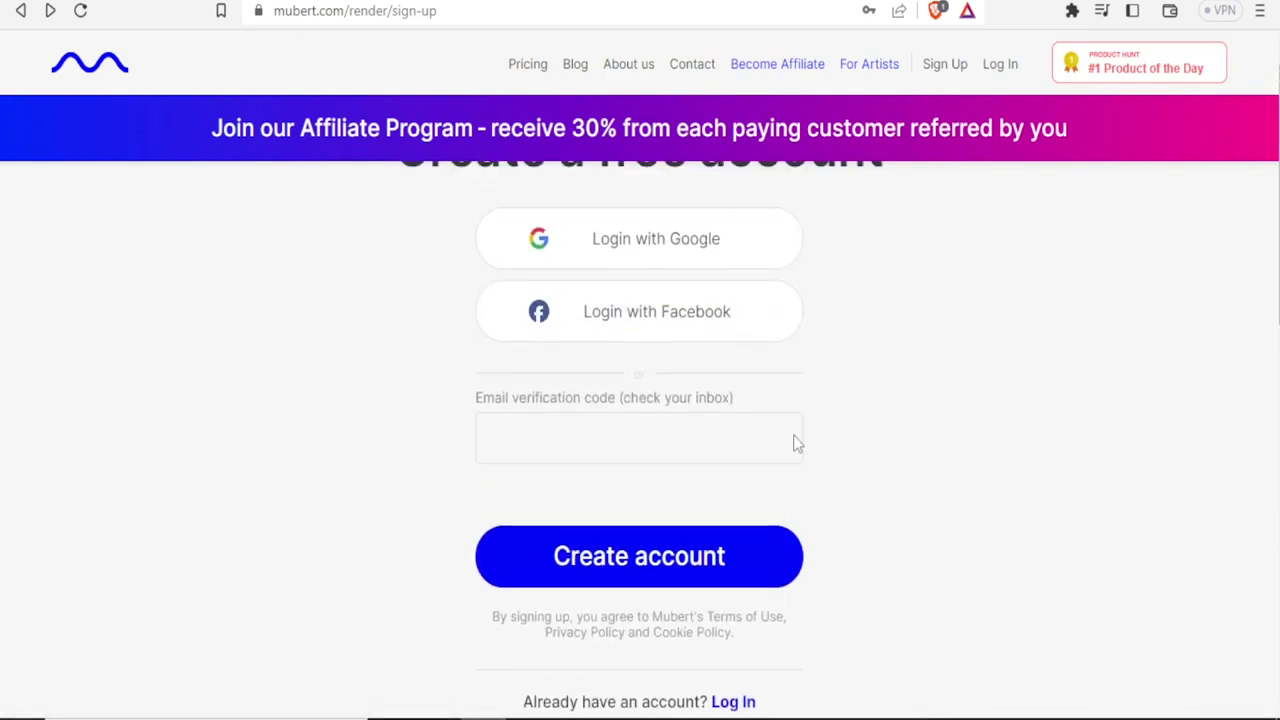
click(700, 428)
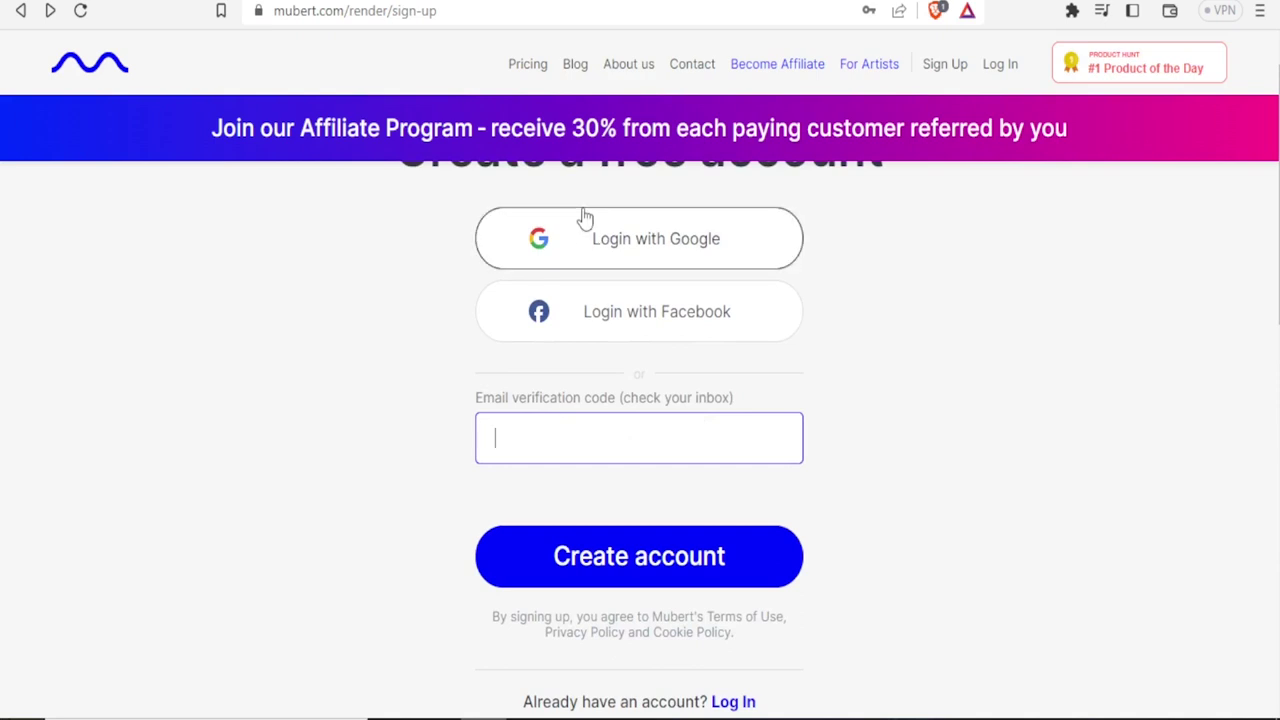
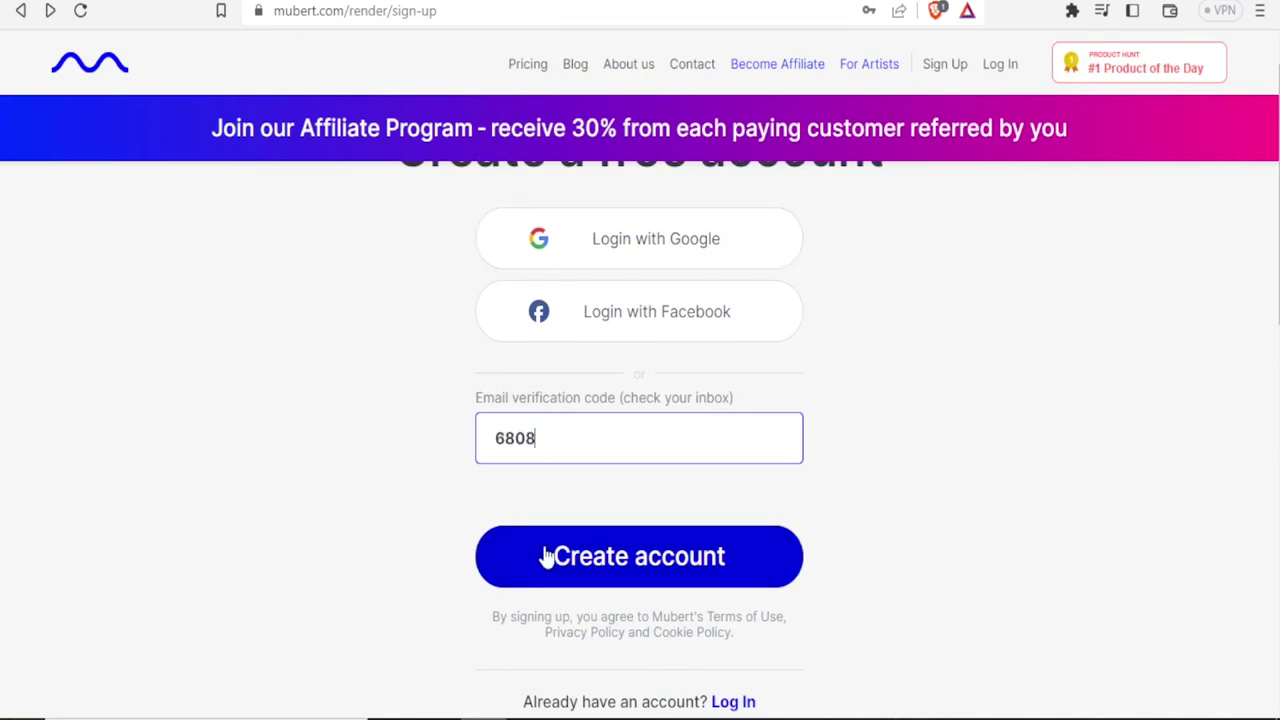
click(548, 558)
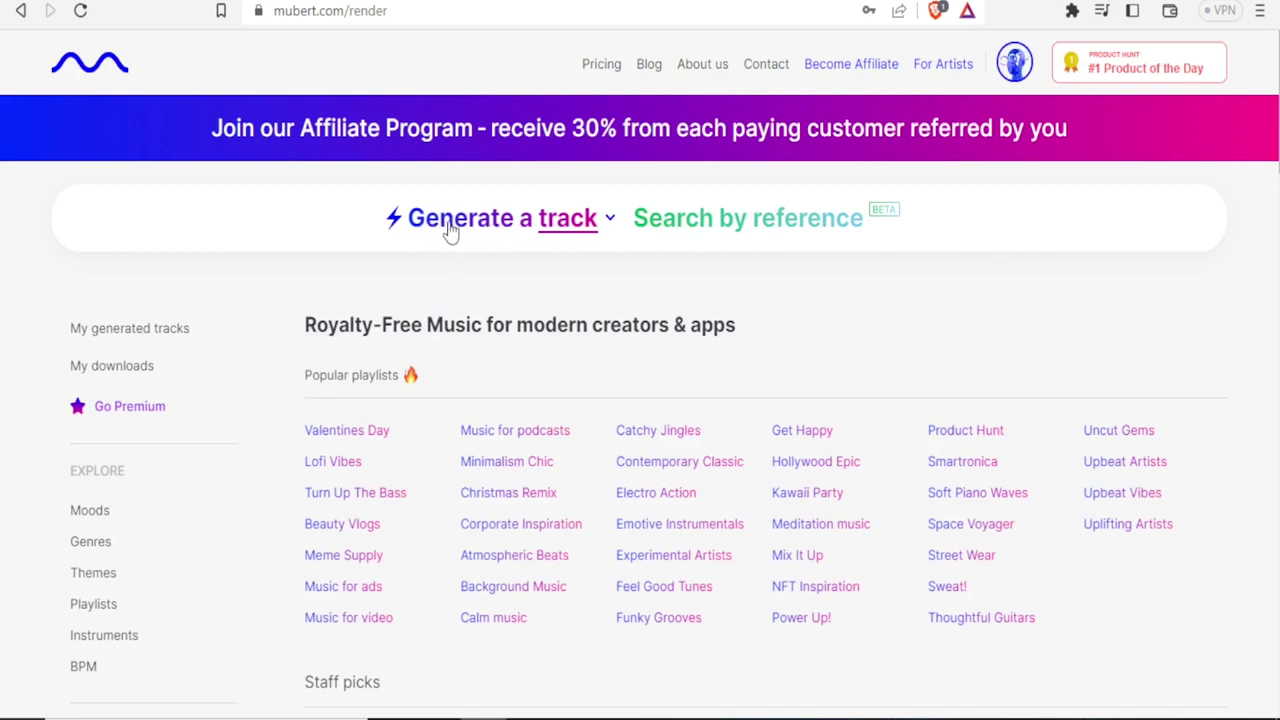
Expand 'Generate a track' on the Render page to show the prompt and 00:45 duration.
click(497, 245)
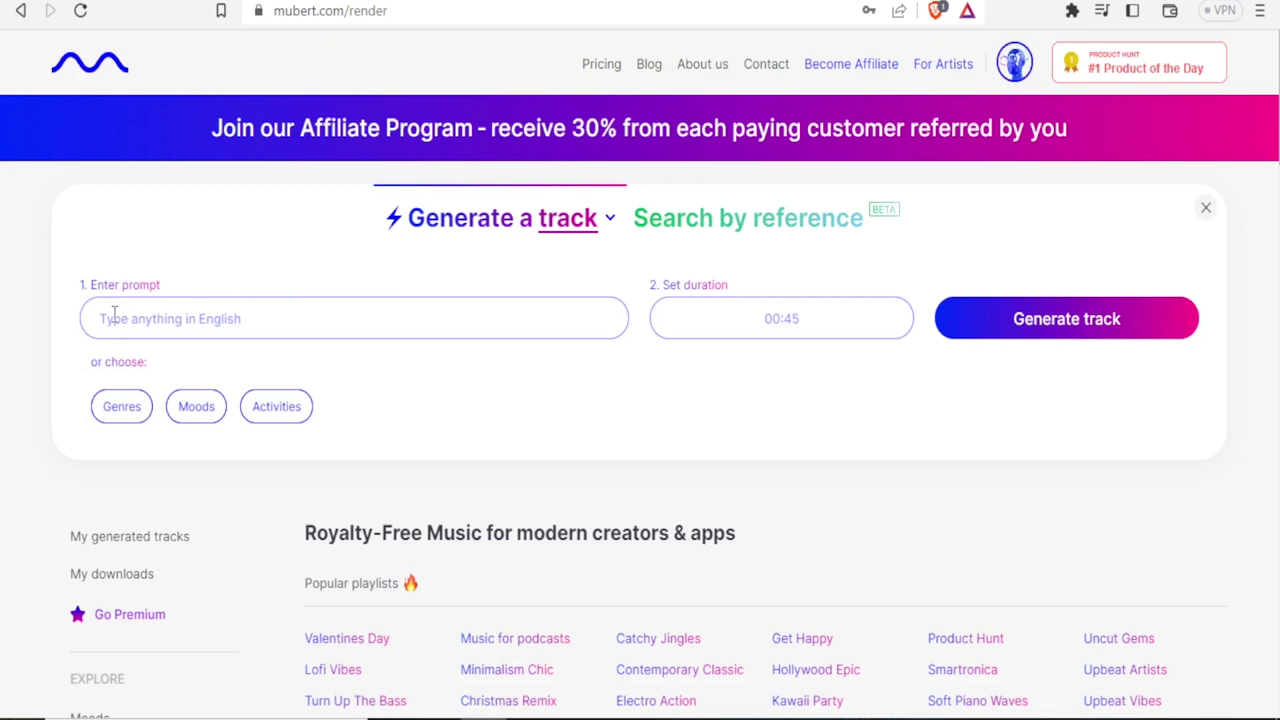
click(110, 317)
text(sad)
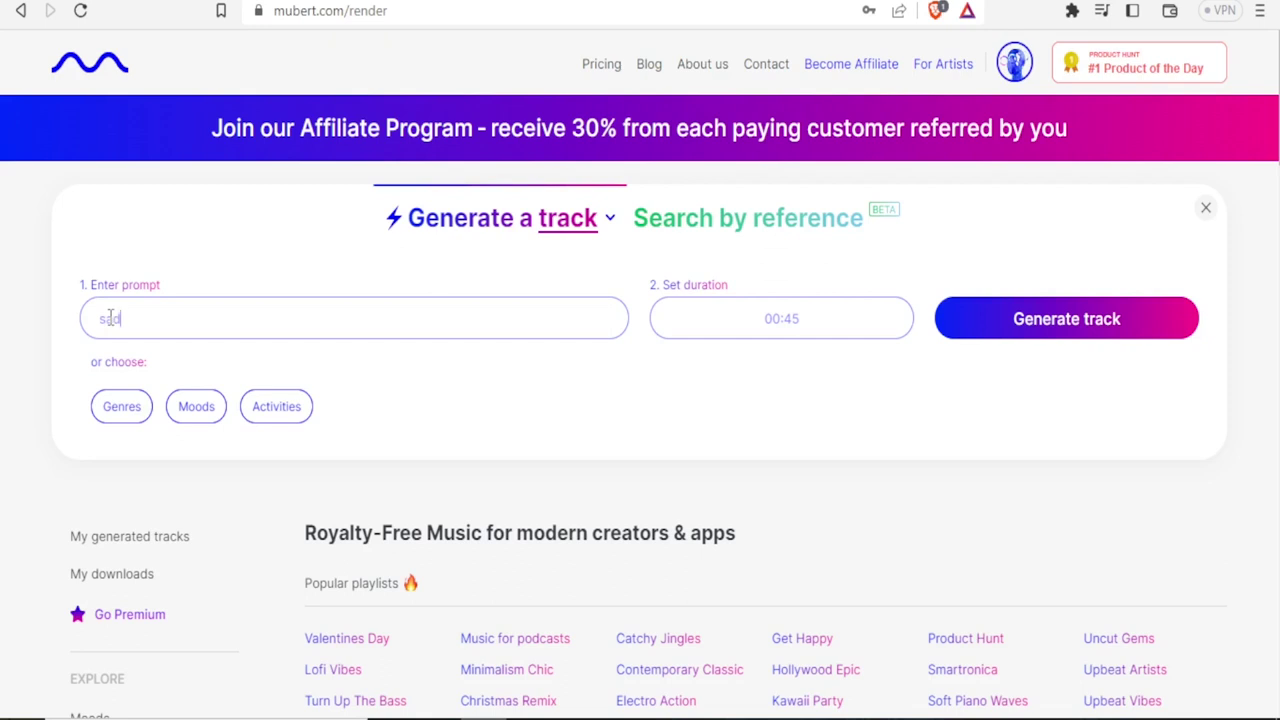
double_click(139, 317)
key(BackSpace)
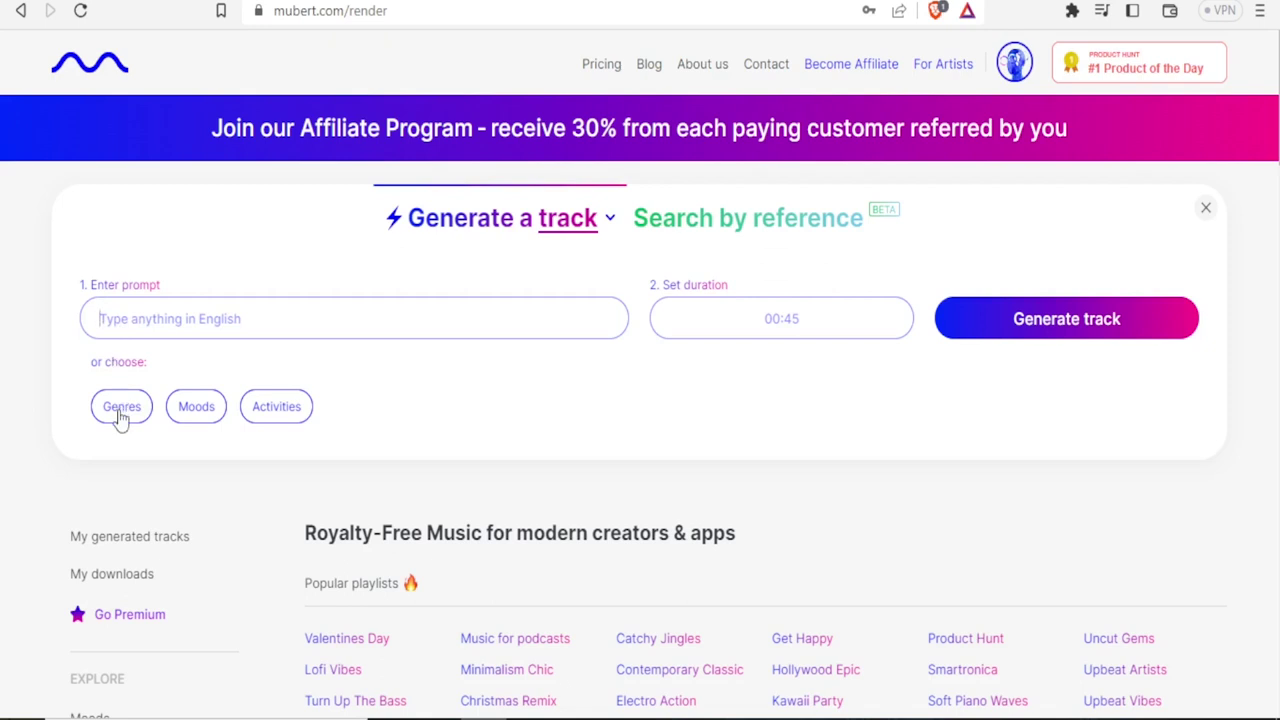
click(121, 416)
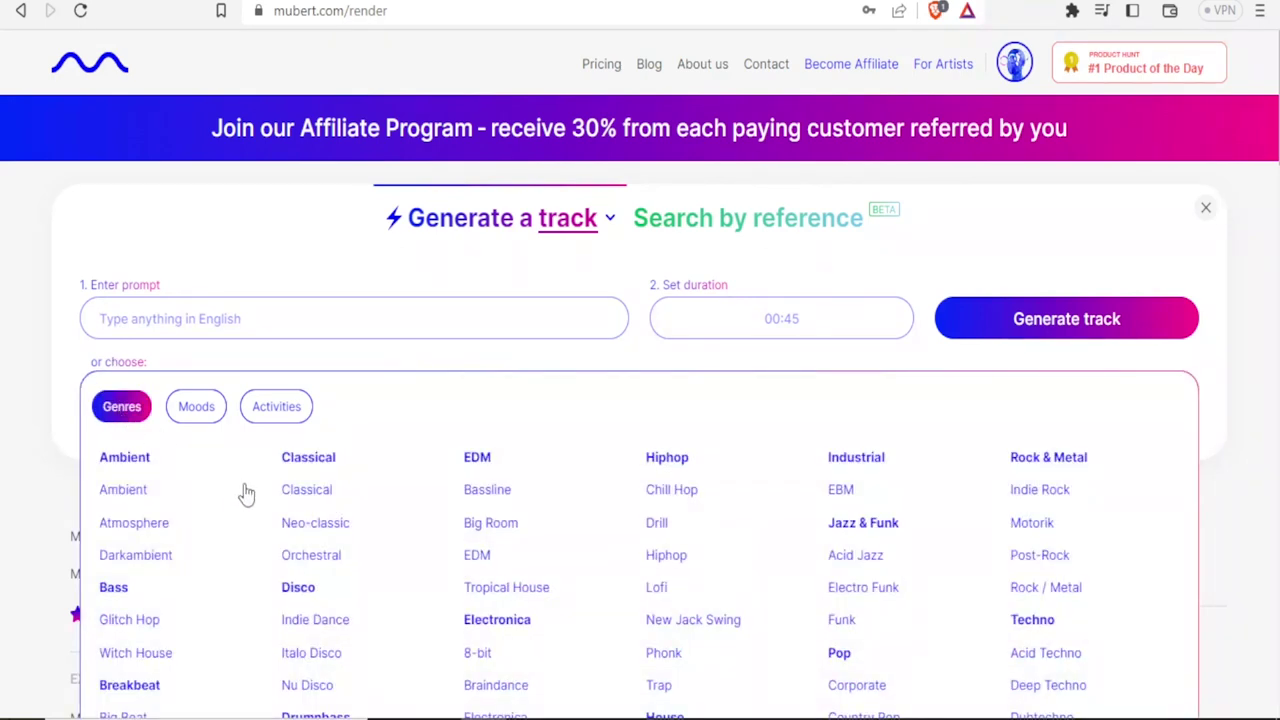
Browse the Genres list, then switch to the Moods presets (Amusing, Calm, Energizing, etc.).
scroll(246, 510, down, 2)
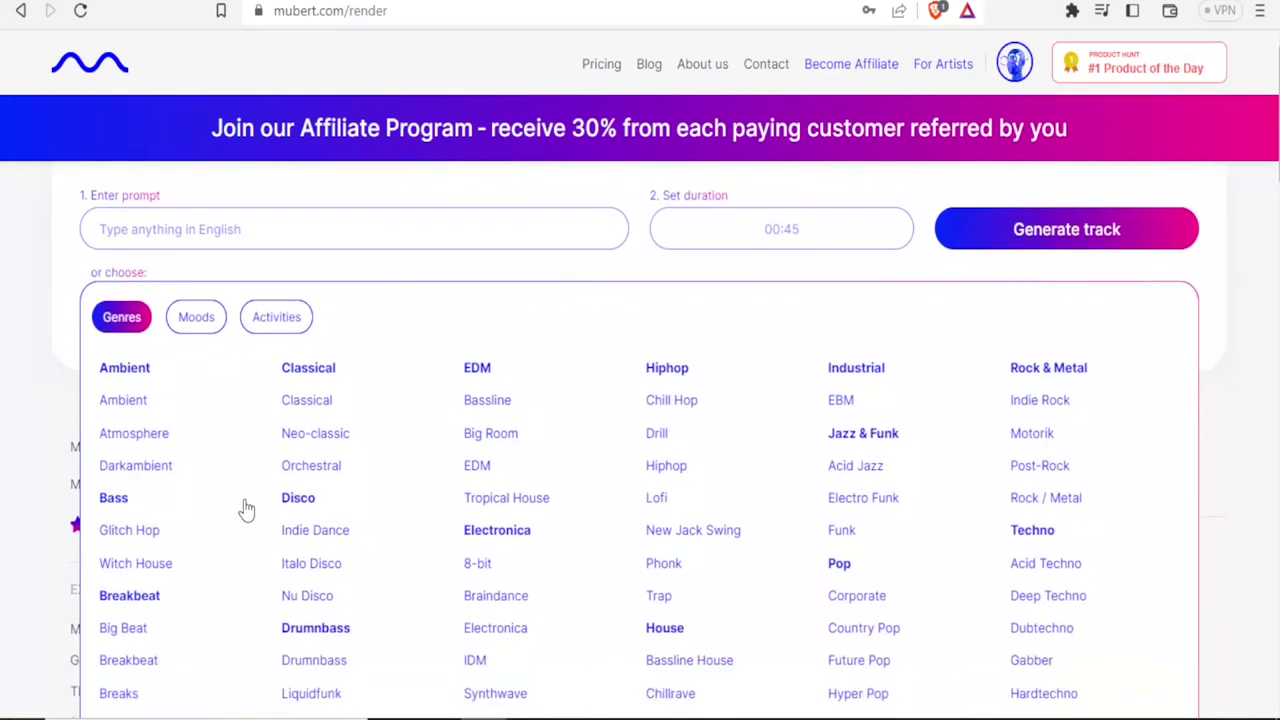
scroll(246, 510, down, 2)
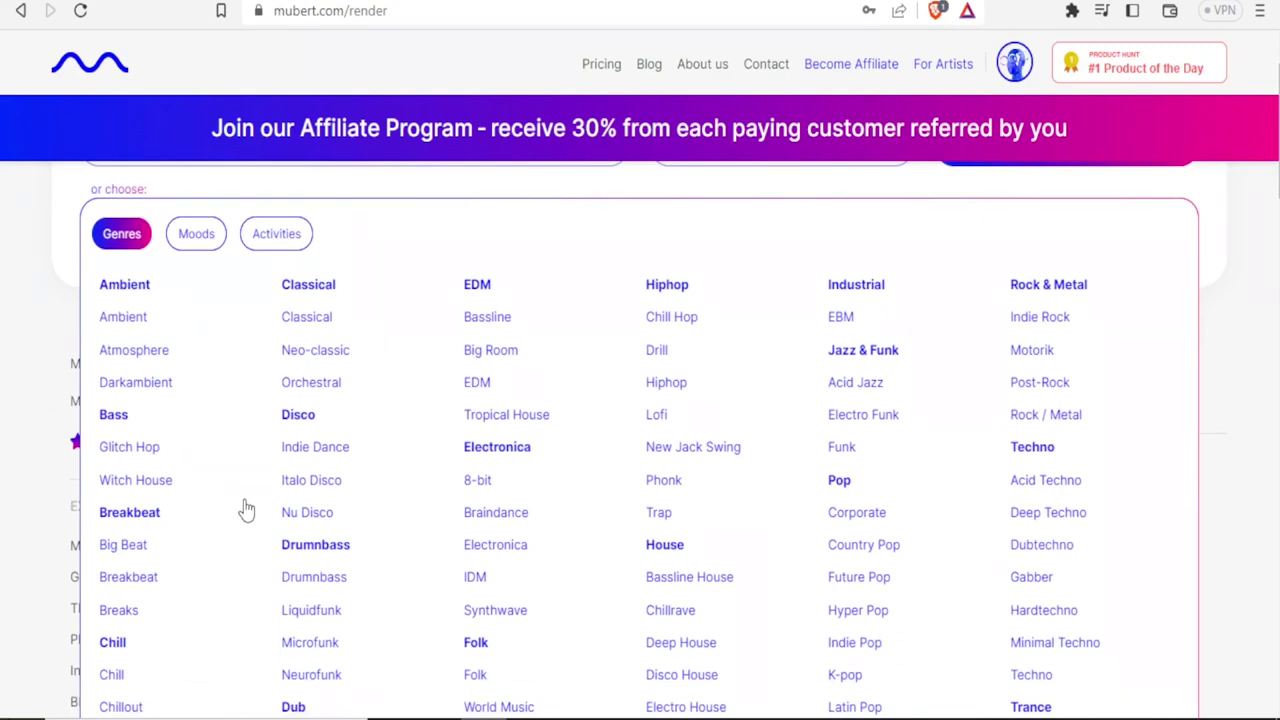
click(200, 240)
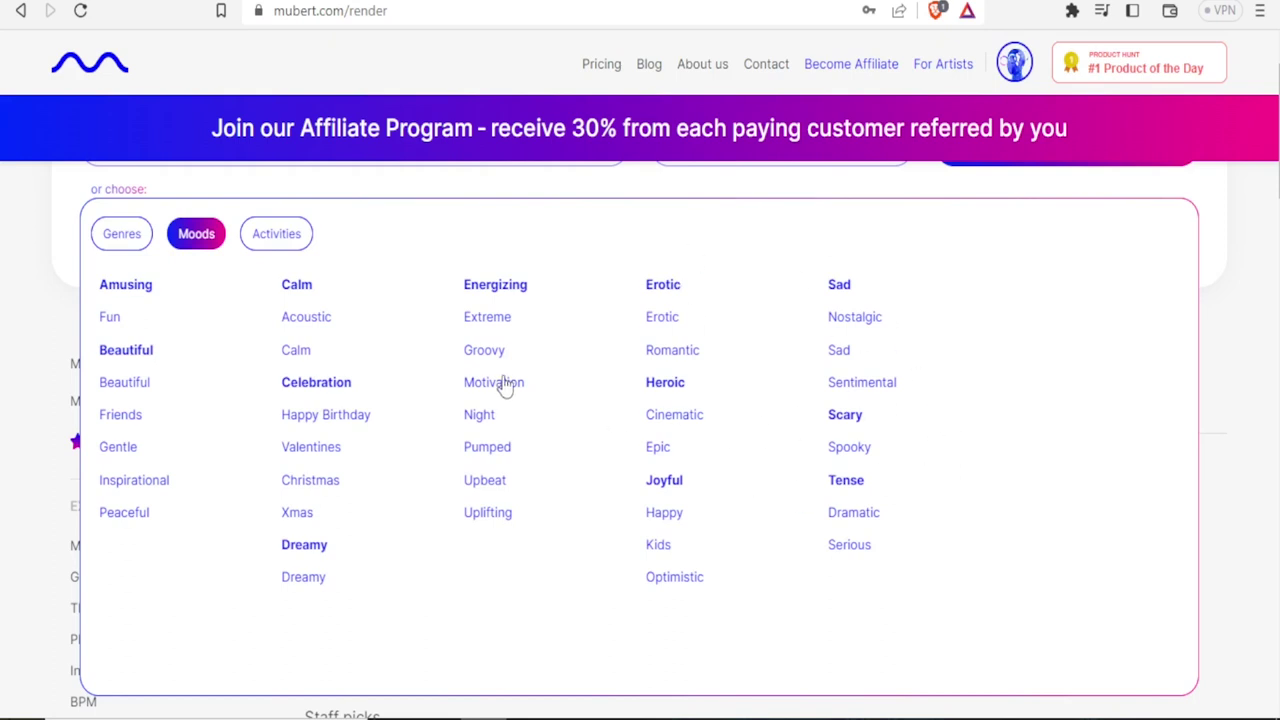
Browse the Activities presets, then collapse the lists by focusing the empty prompt field.
click(286, 236)
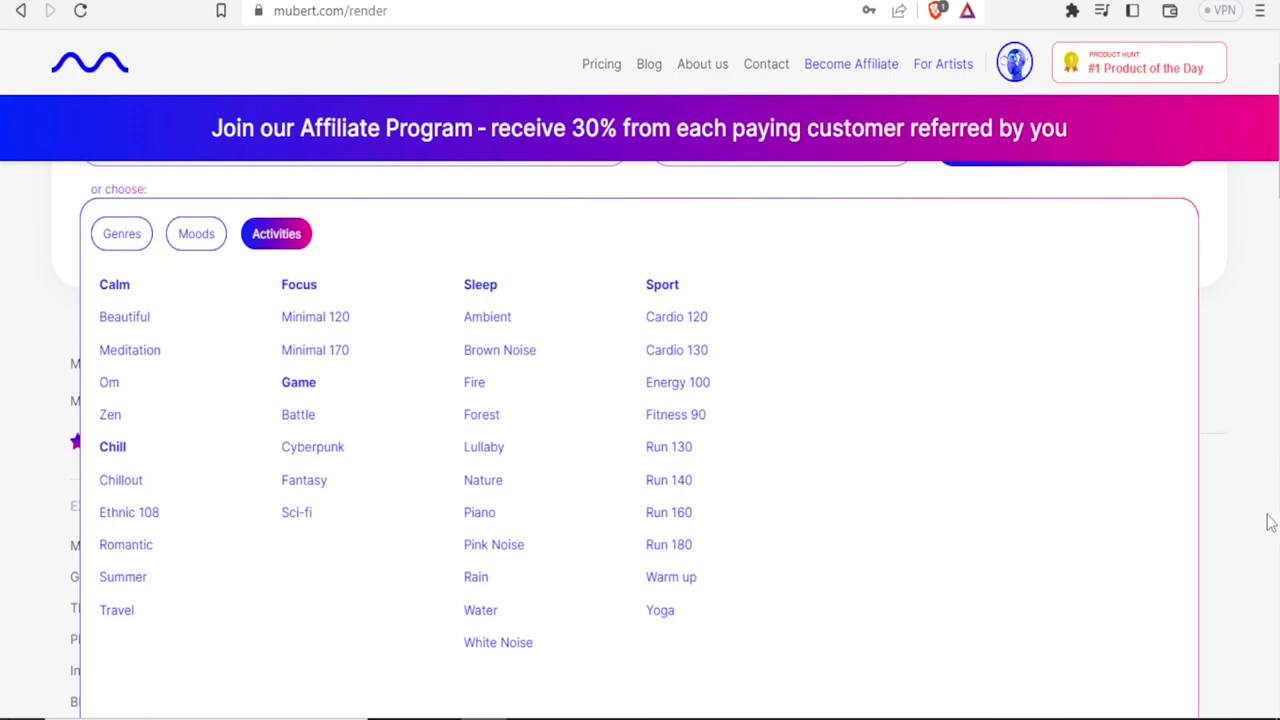
scroll(1218, 473, down, 1)
scroll(1218, 473, up, 3)
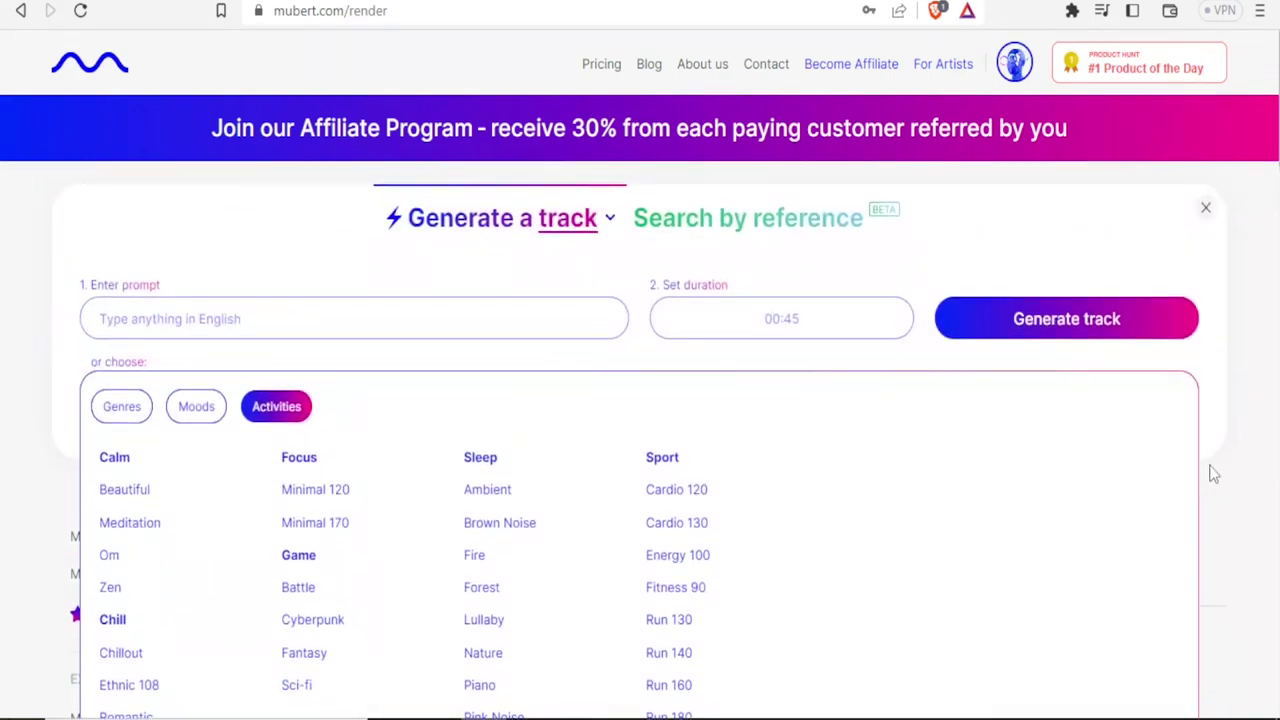
click(201, 326)
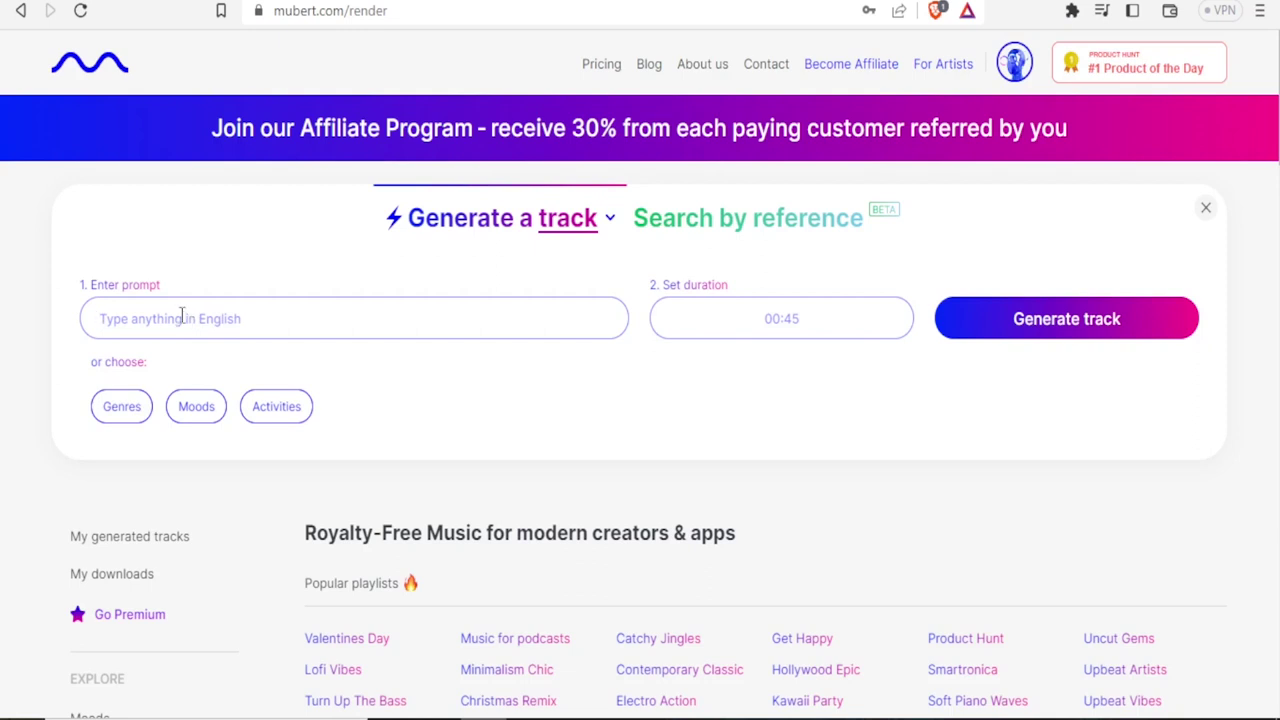
Generate a track from the prompt 'Upbeat' with duration 00:10.
text(Up)
text(beat)
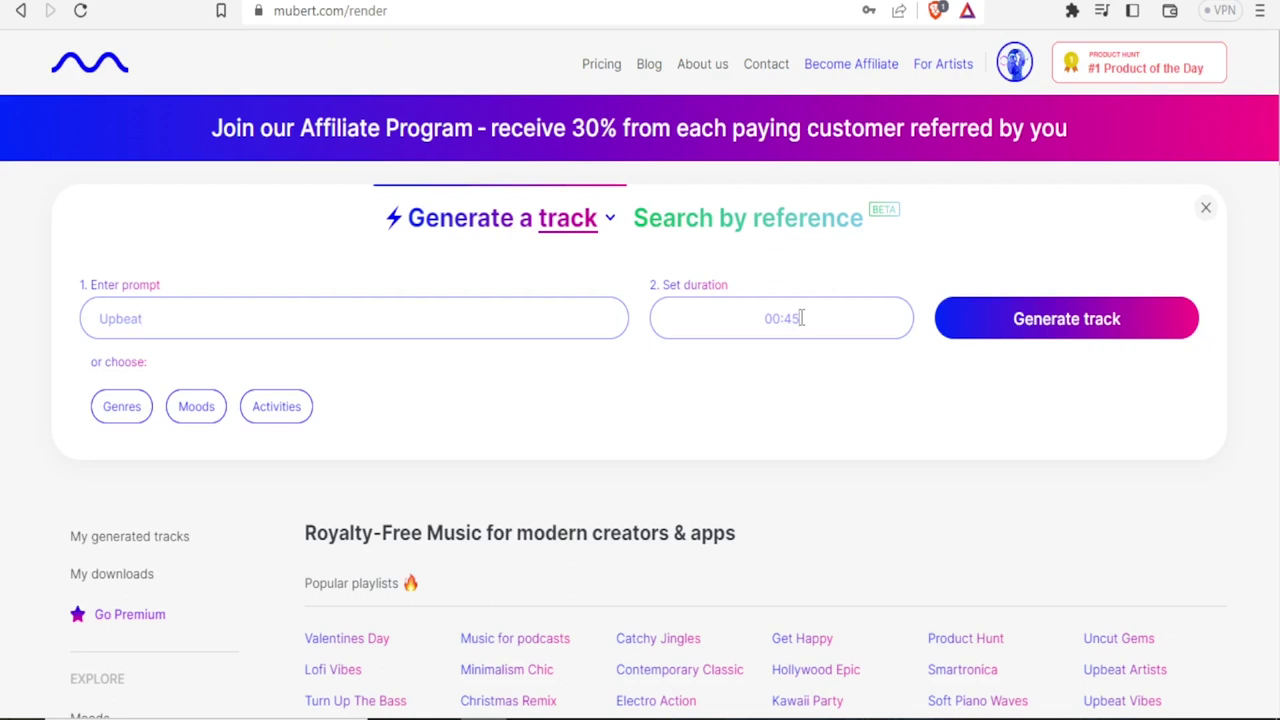
key(BackSpace)
key(BackSpace)
key(BackSpace)
text(10)
click(994, 319)
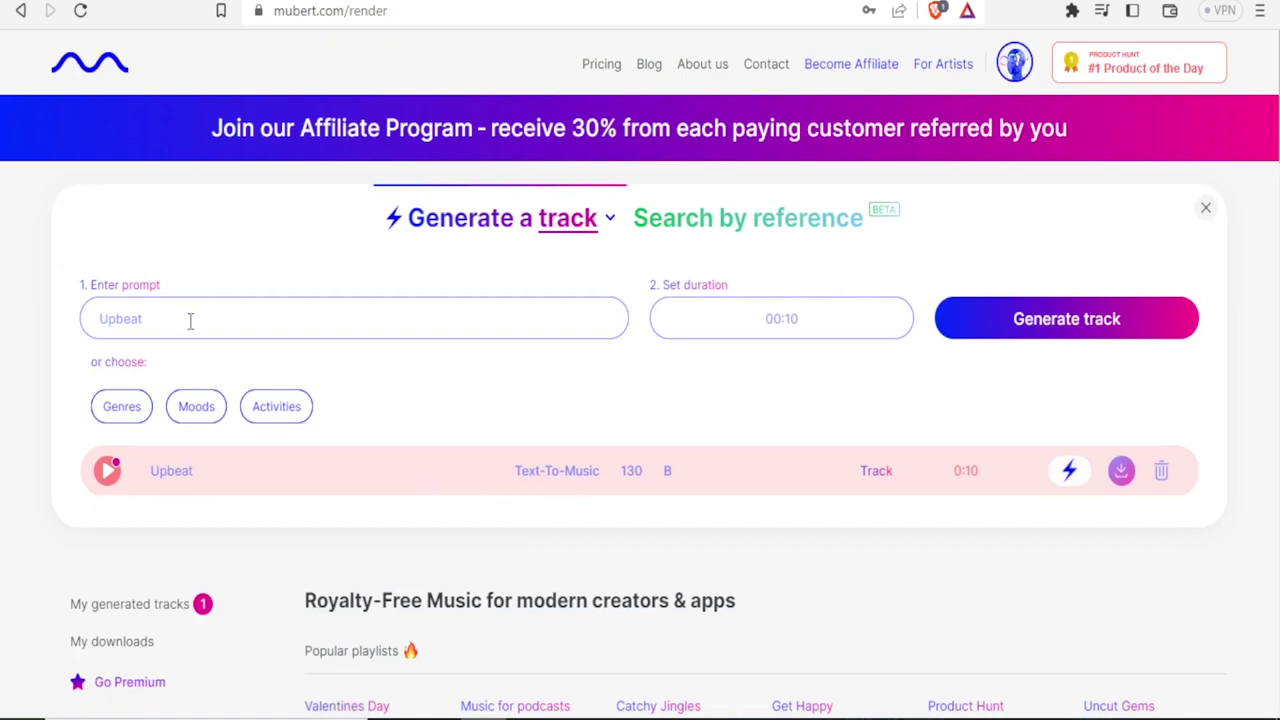
Play the newly generated 10-second 'Upbeat' track at 130 BPM.
click(107, 472)
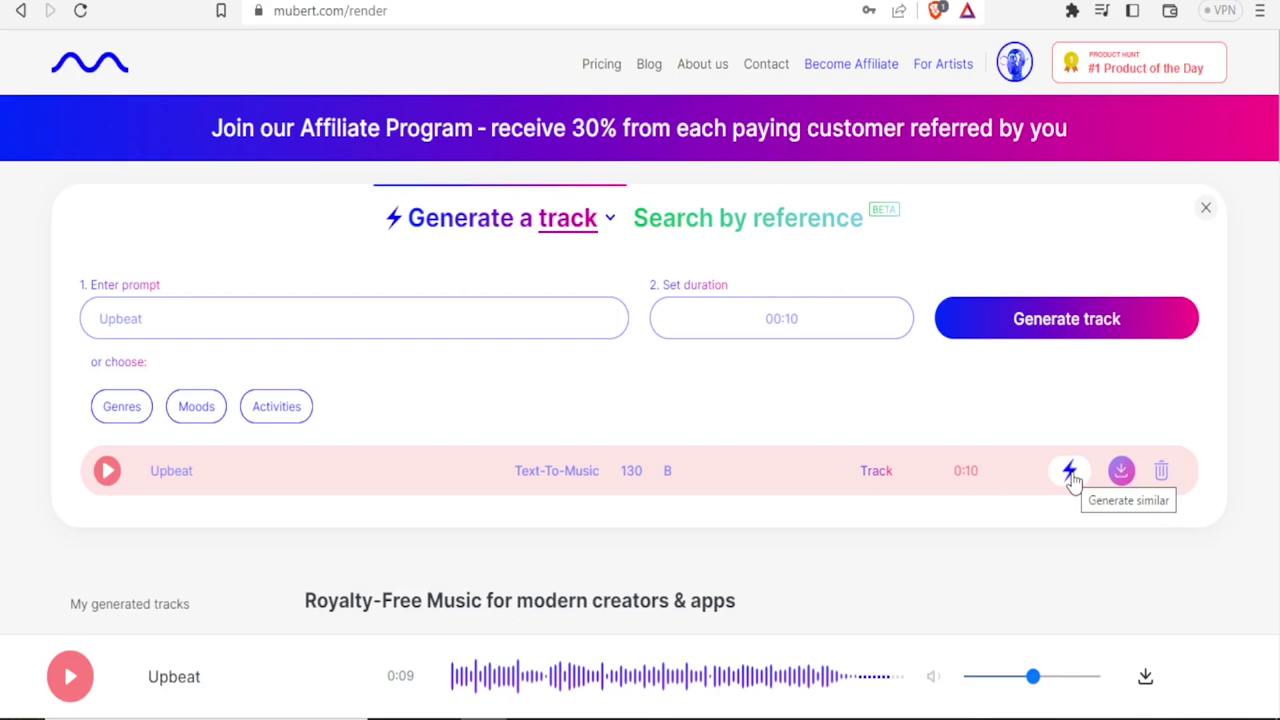
Generate a similar track from 'Upbeat' with the track type set to mix.
click(1070, 472)
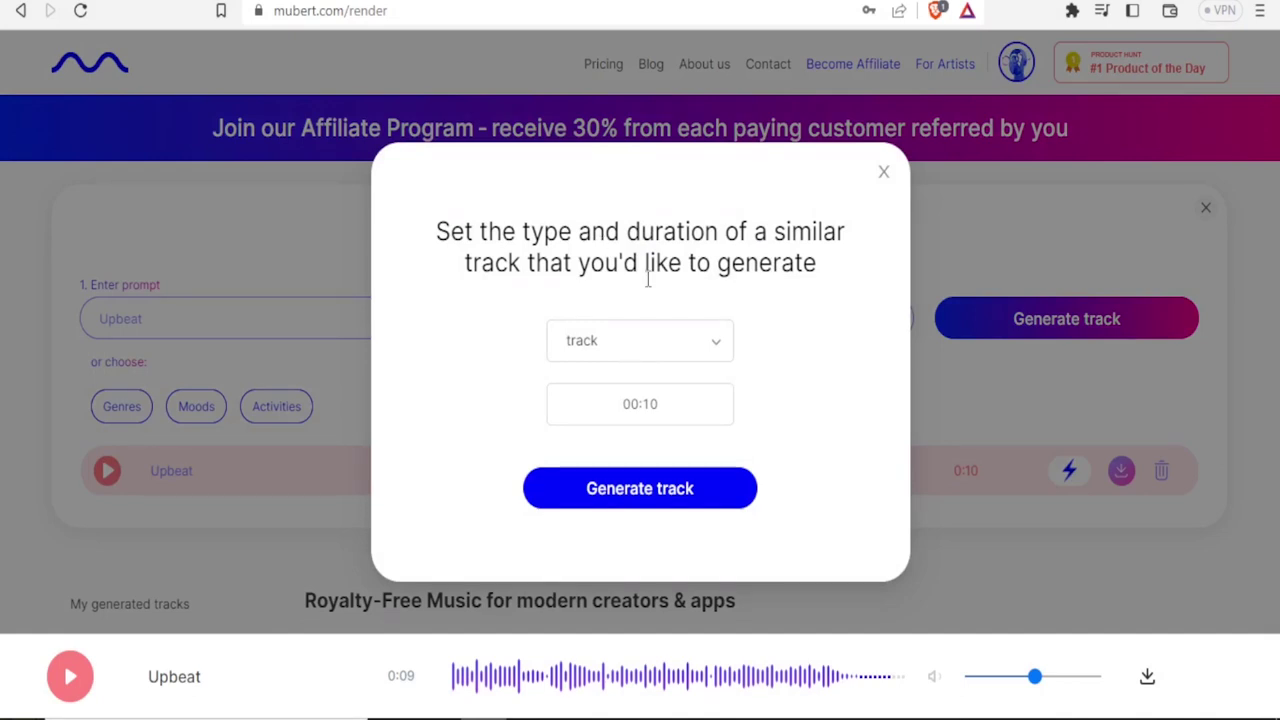
click(720, 352)
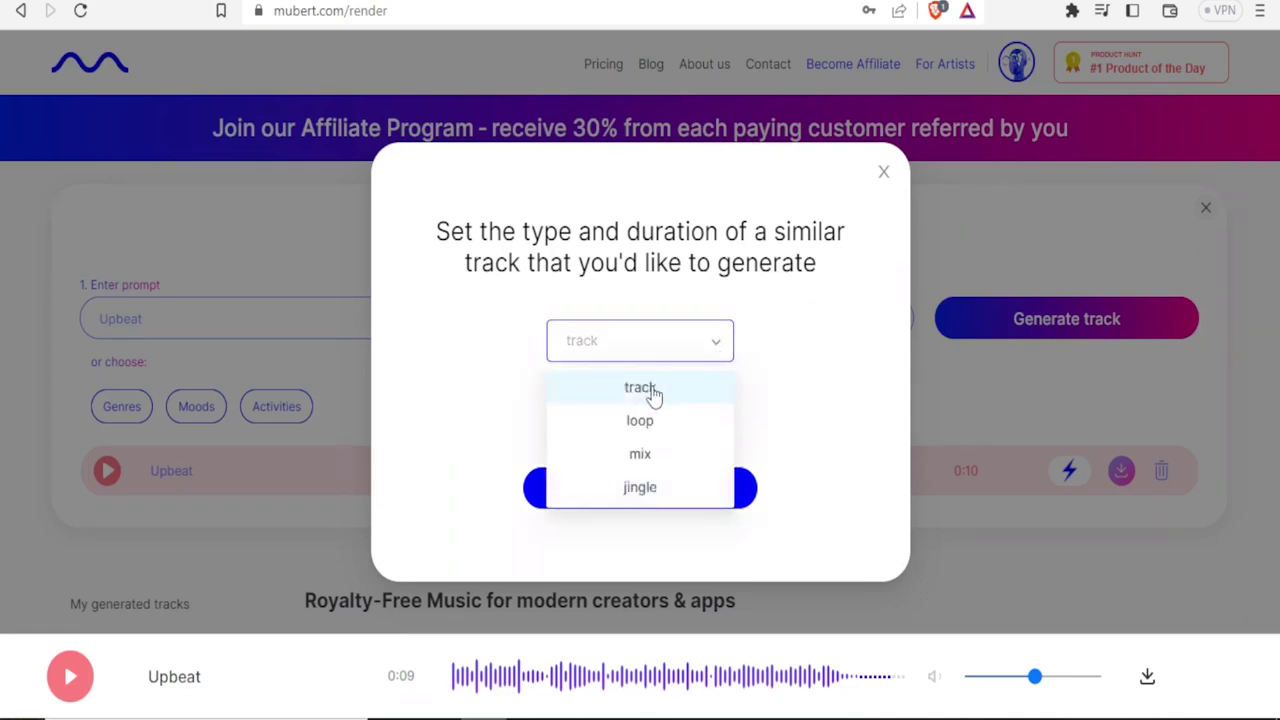
click(648, 458)
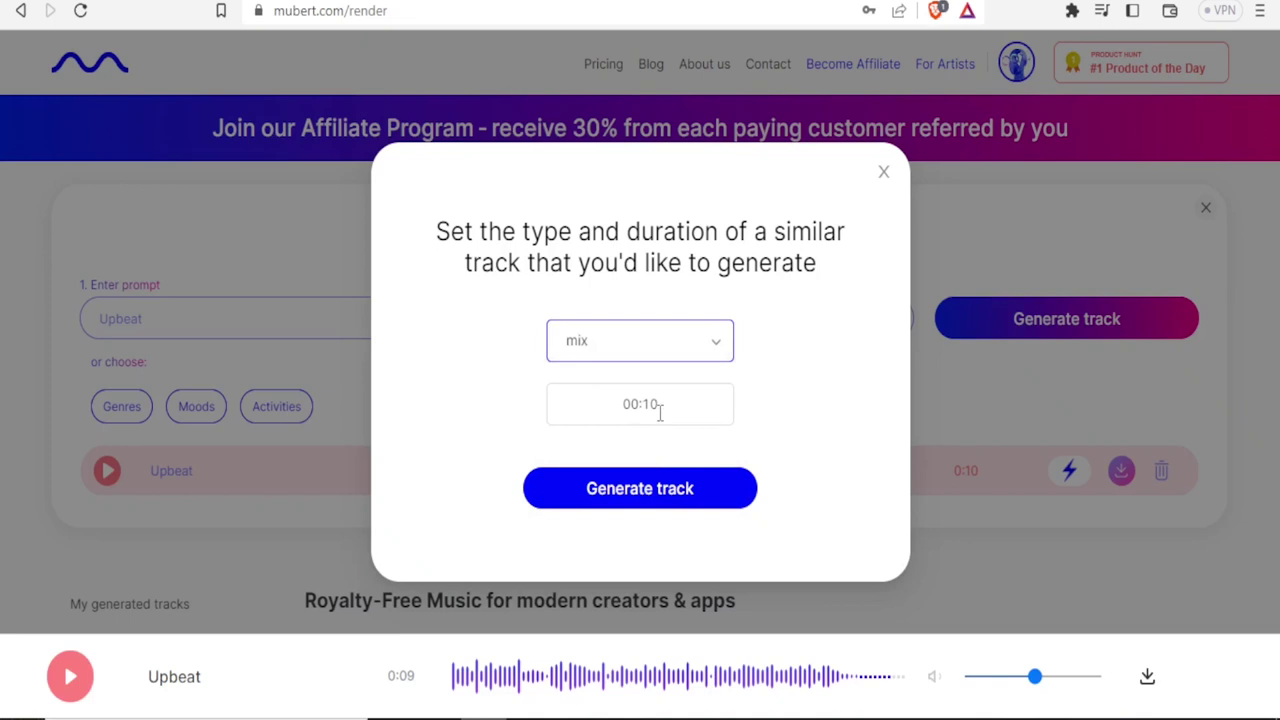
click(713, 347)
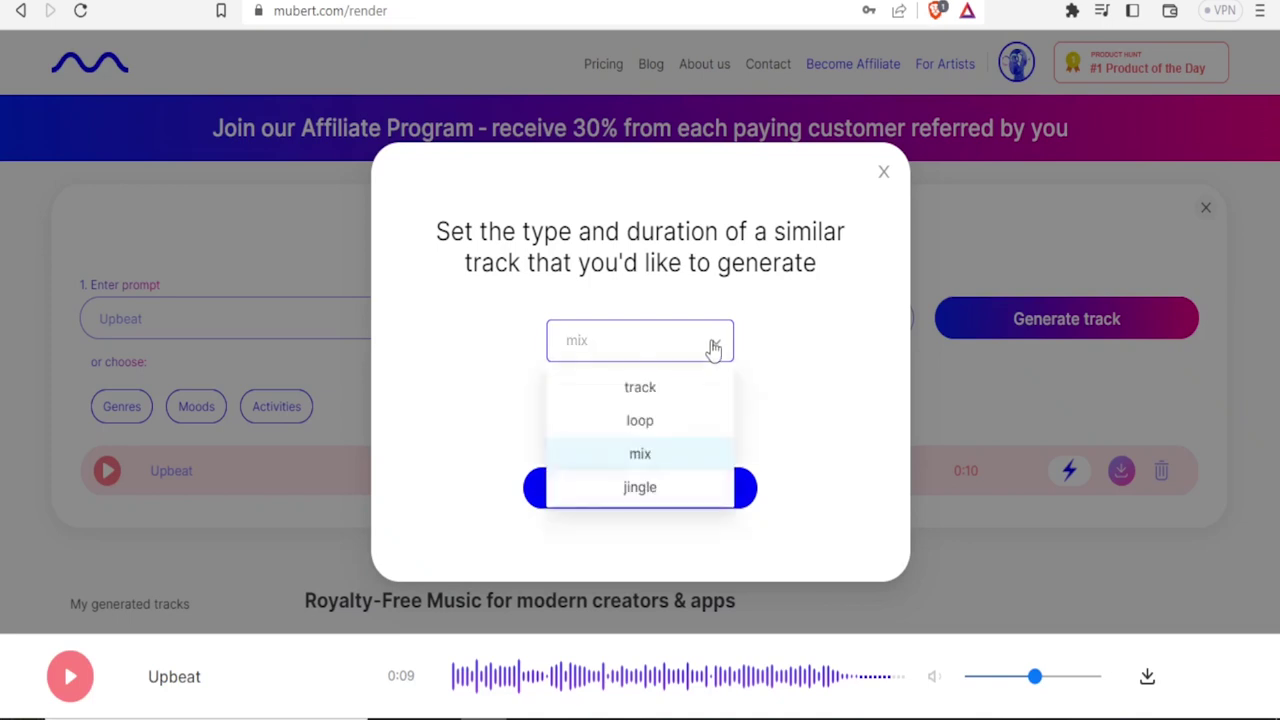
click(660, 458)
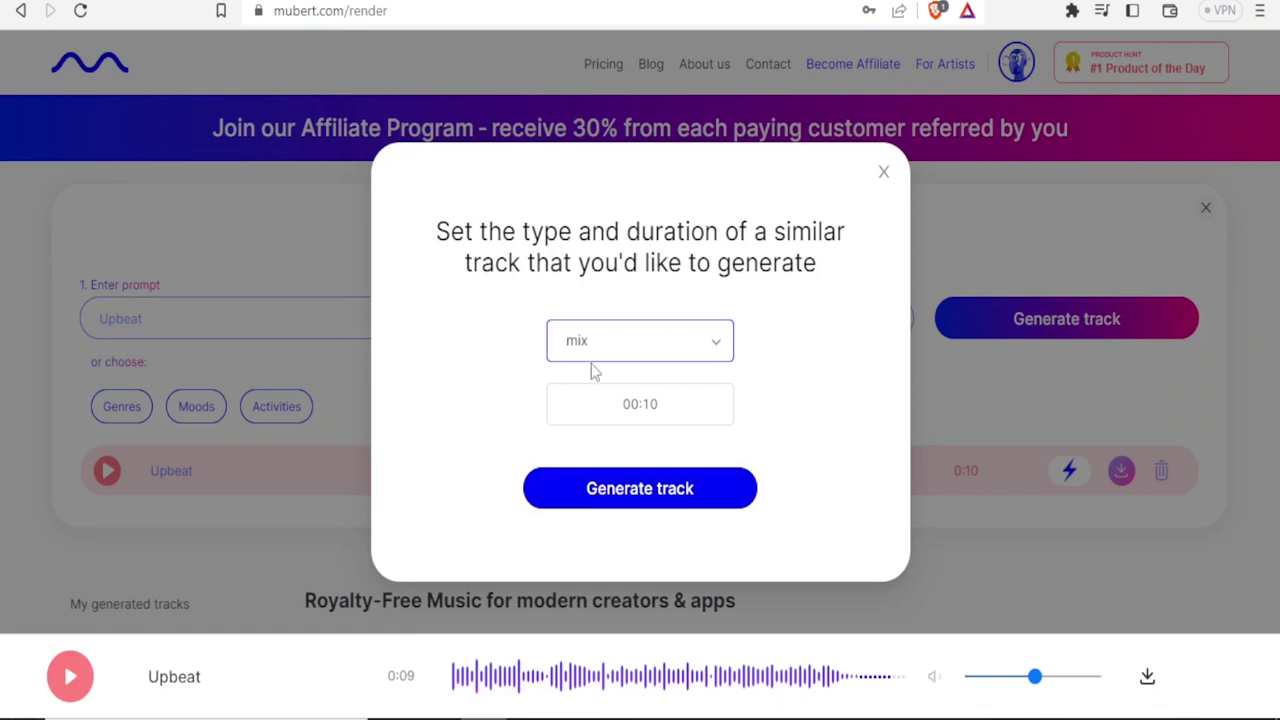
click(643, 490)
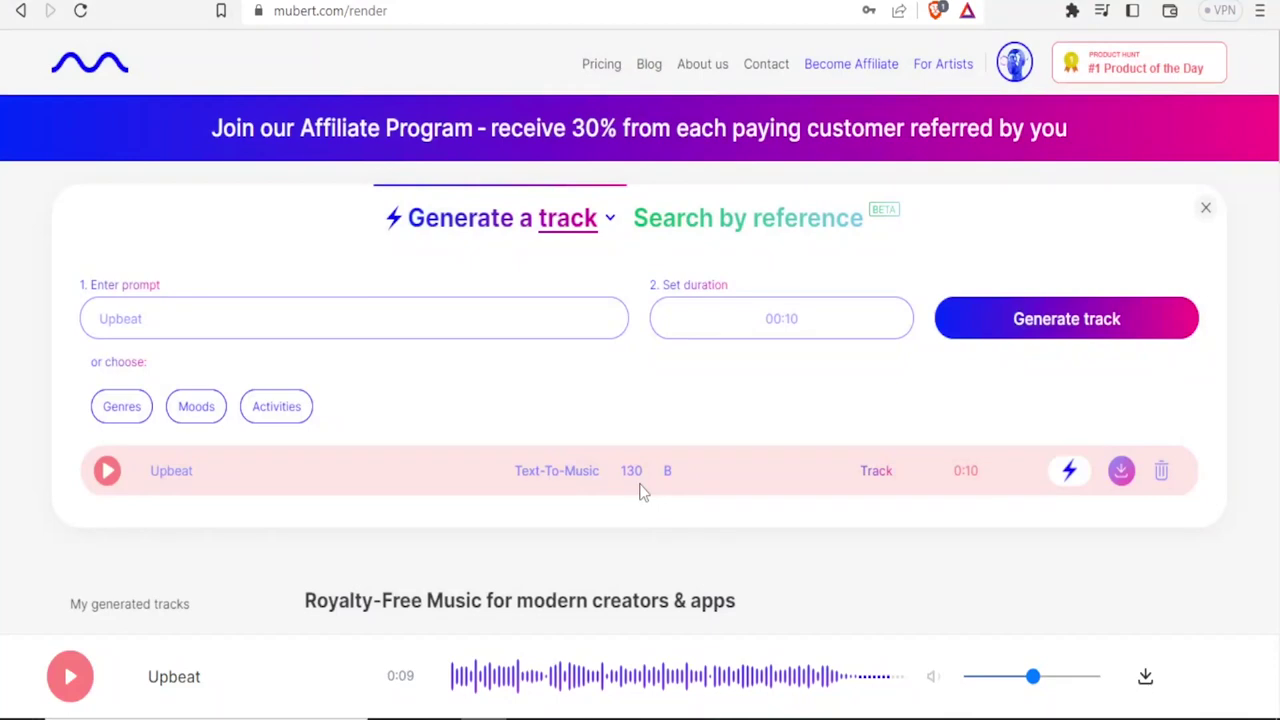
Generate another 'Upbeat' track (110 BPM, D#), play it, and select the prompt text.
click(998, 331)
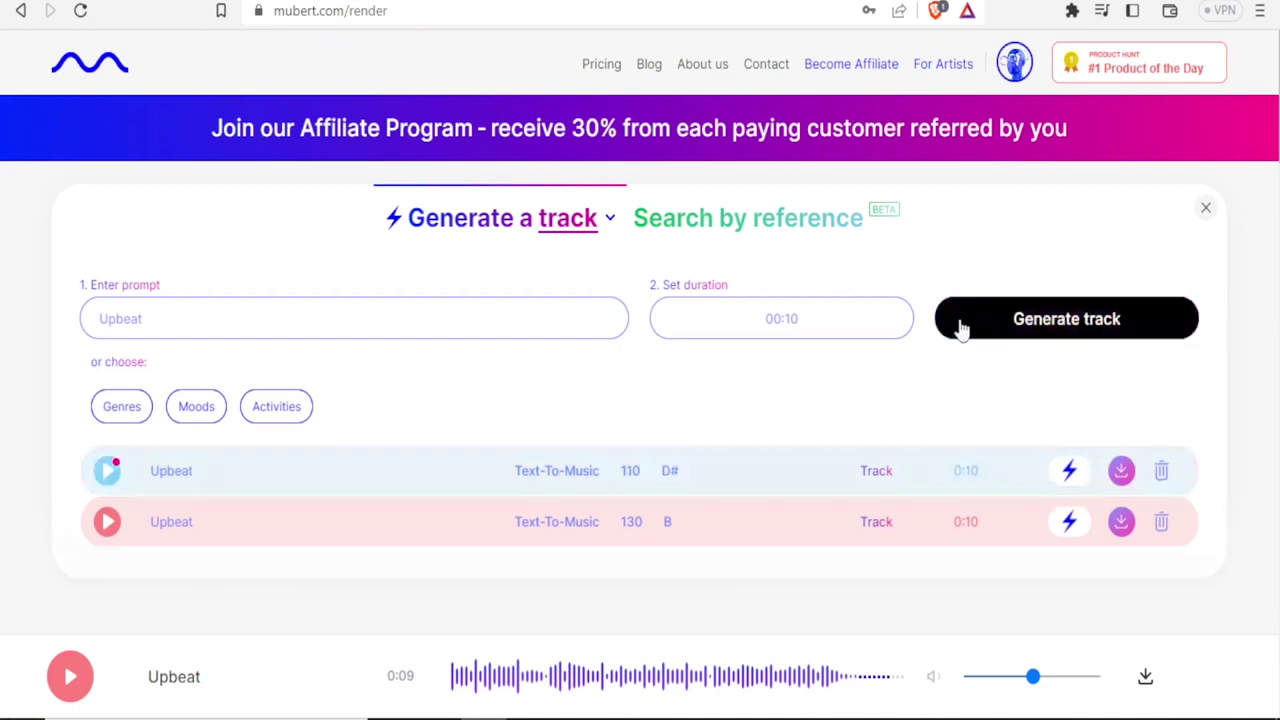
click(108, 471)
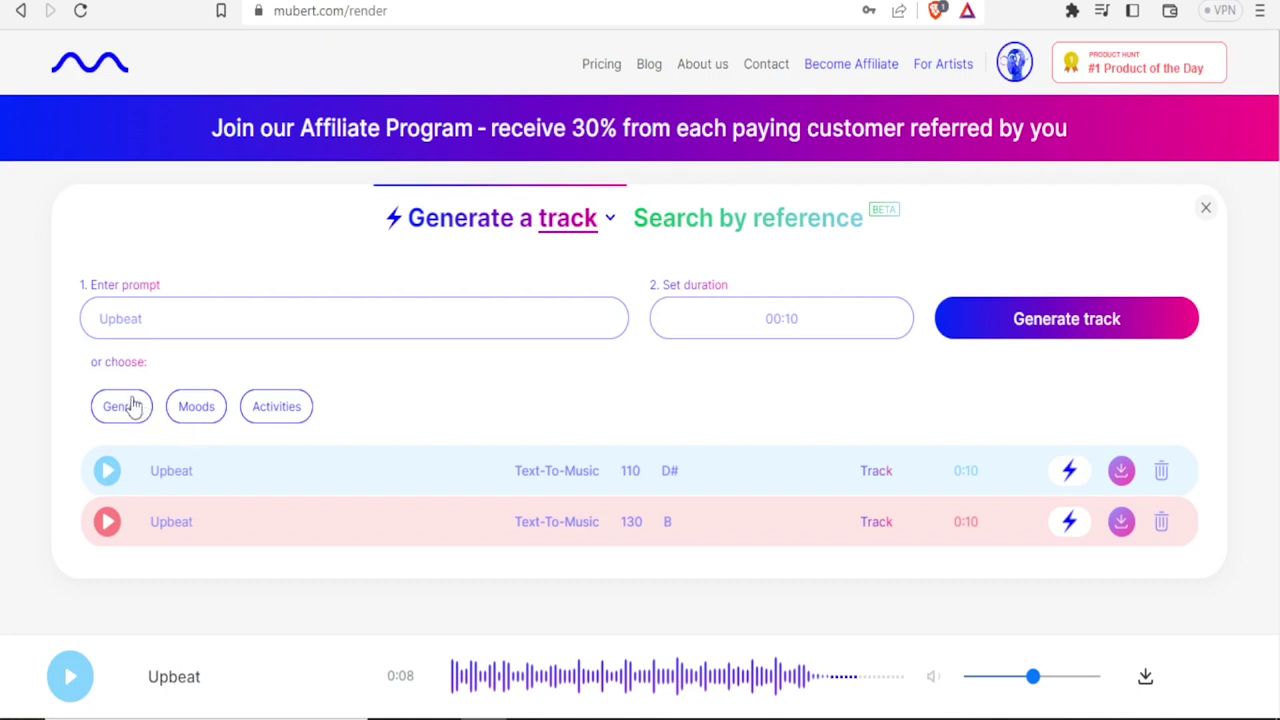
drag(148, 318, 88, 318)
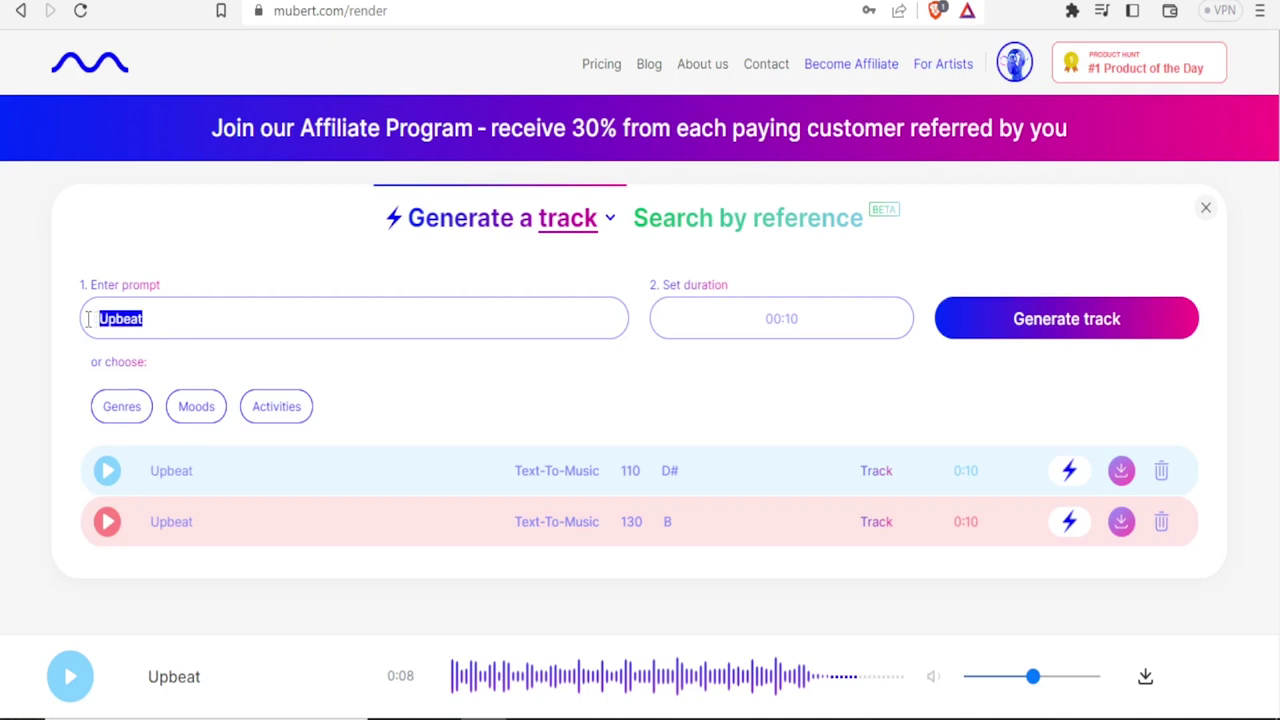
Delete the Upbeat prompt and choose the Dub > Reggae genre instead.
key(BackSpace)
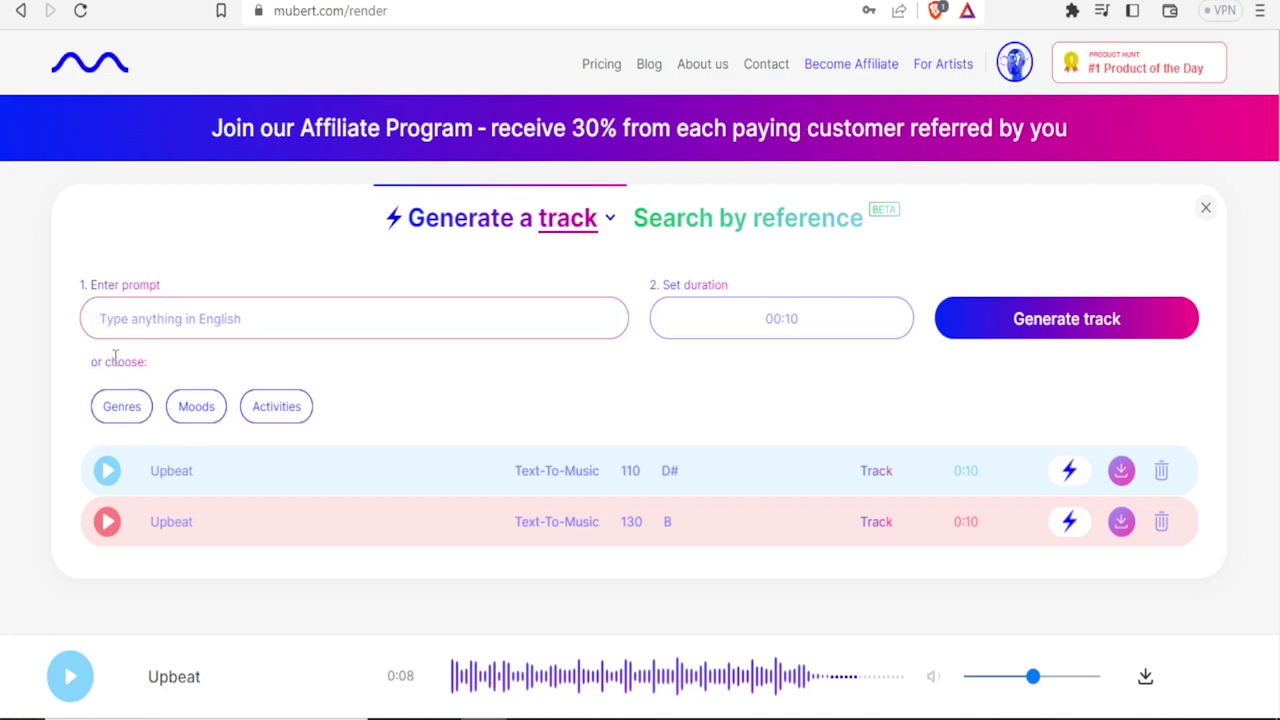
click(118, 414)
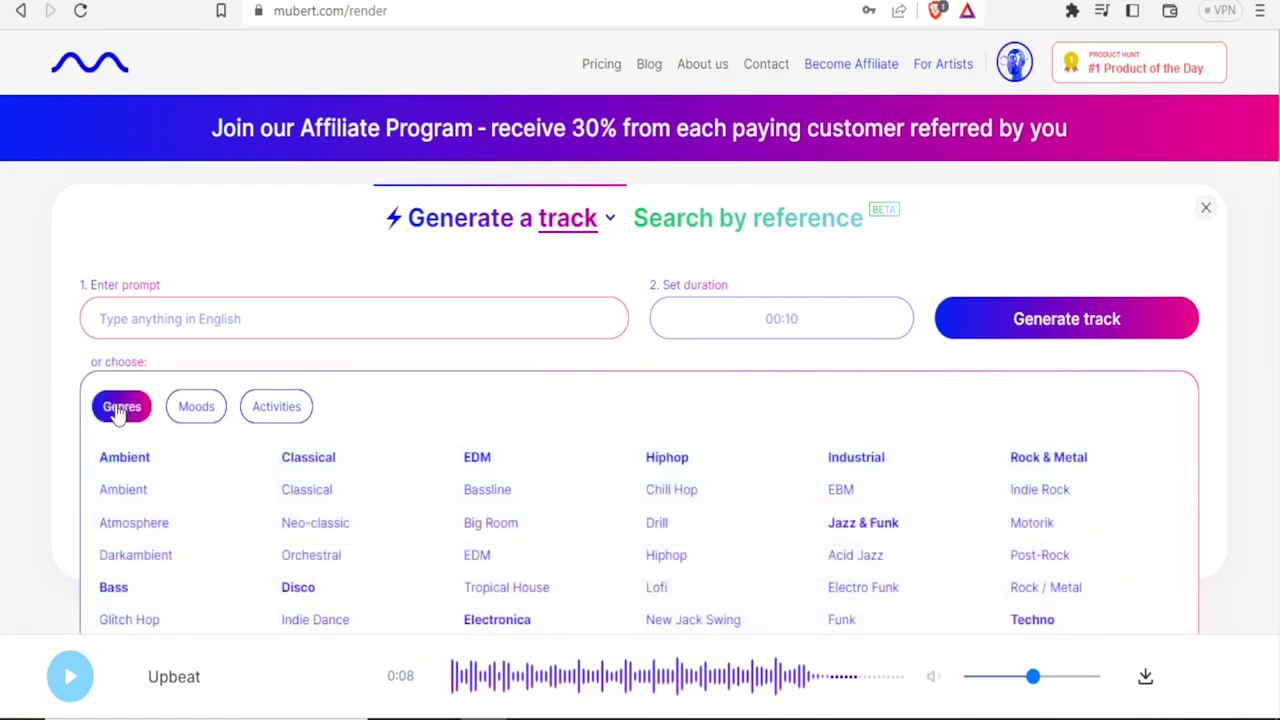
scroll(693, 482, down, 1)
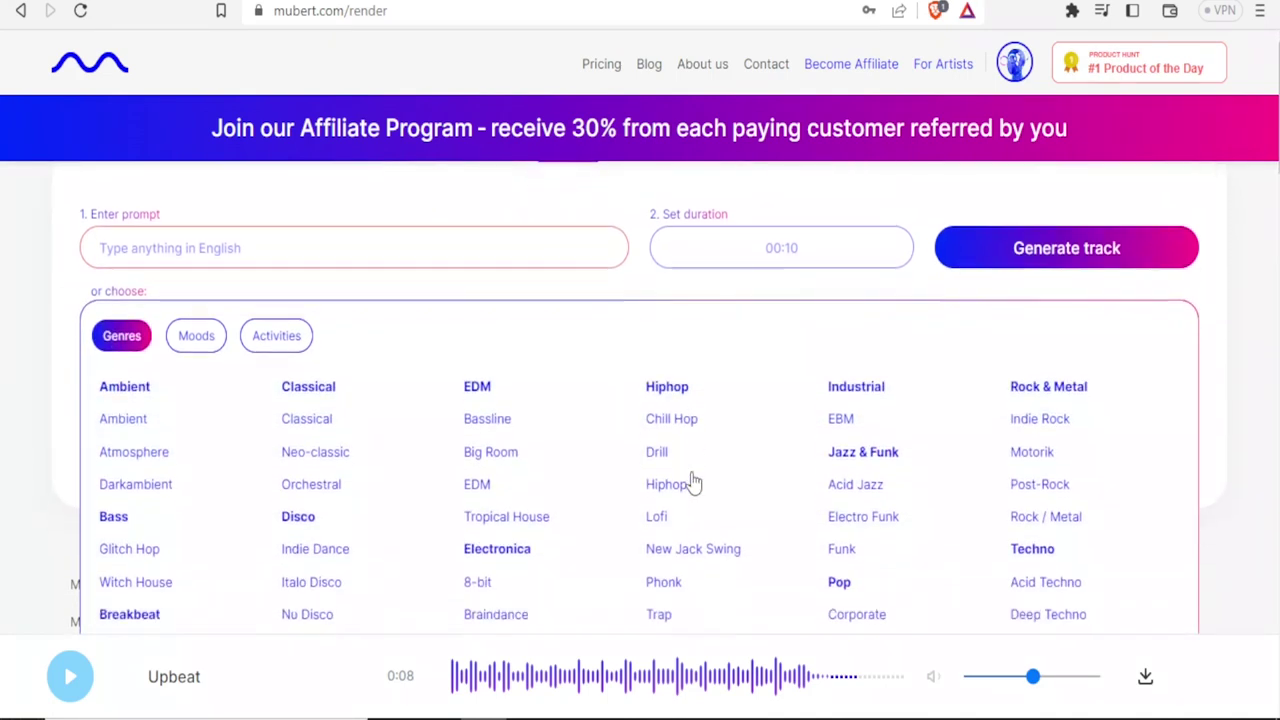
scroll(693, 482, down, 2)
scroll(693, 482, down, 1)
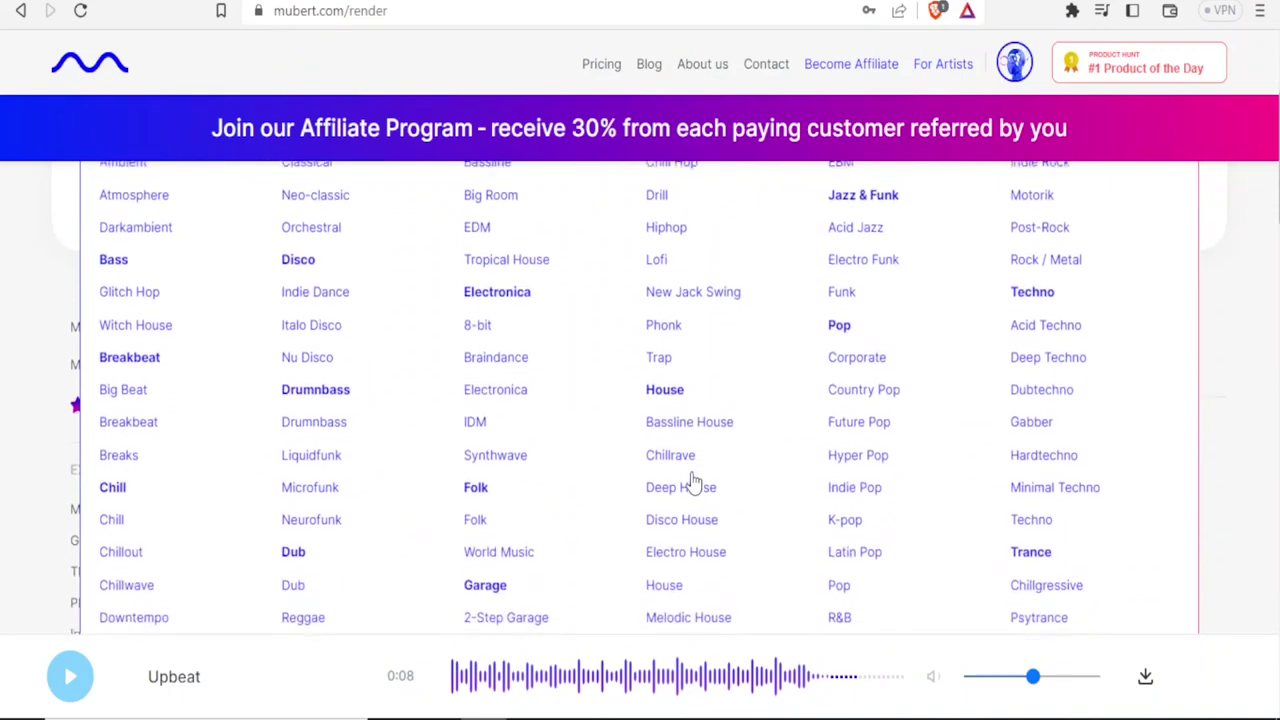
scroll(693, 482, down, 1)
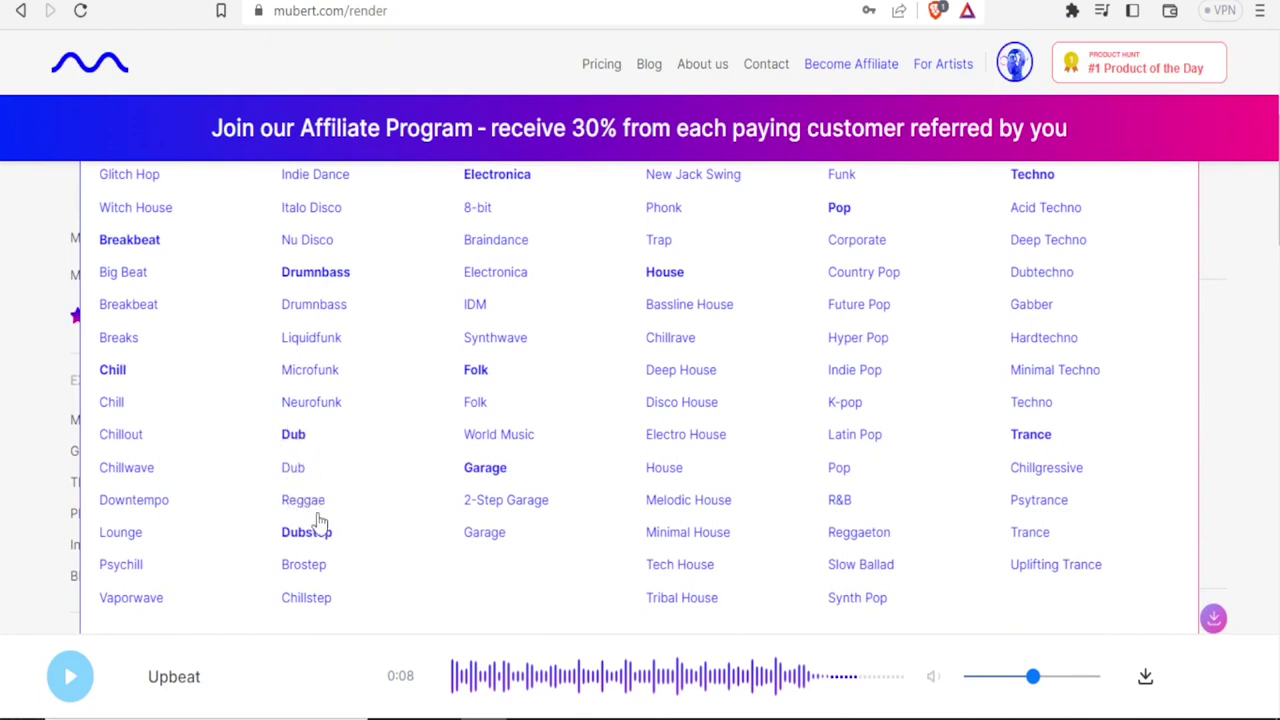
click(307, 512)
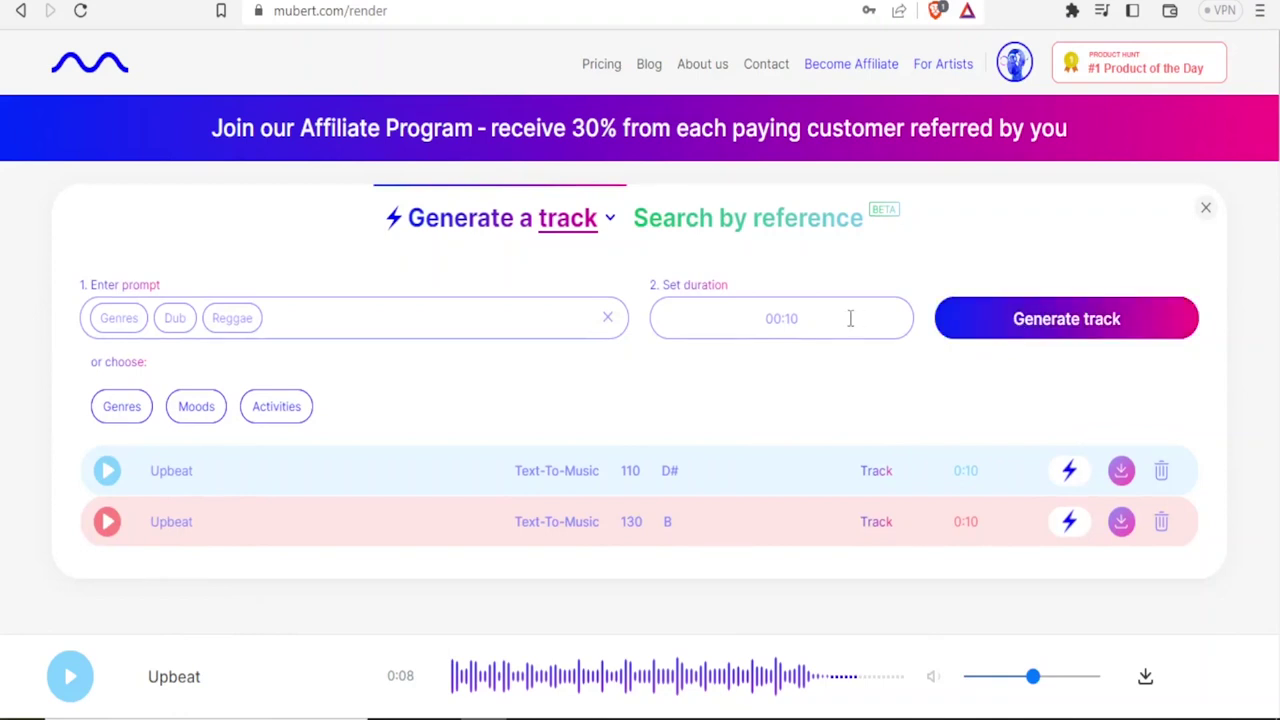
Set the duration to 00:15 and generate the Dub Reggae track.
key(BackSpace)
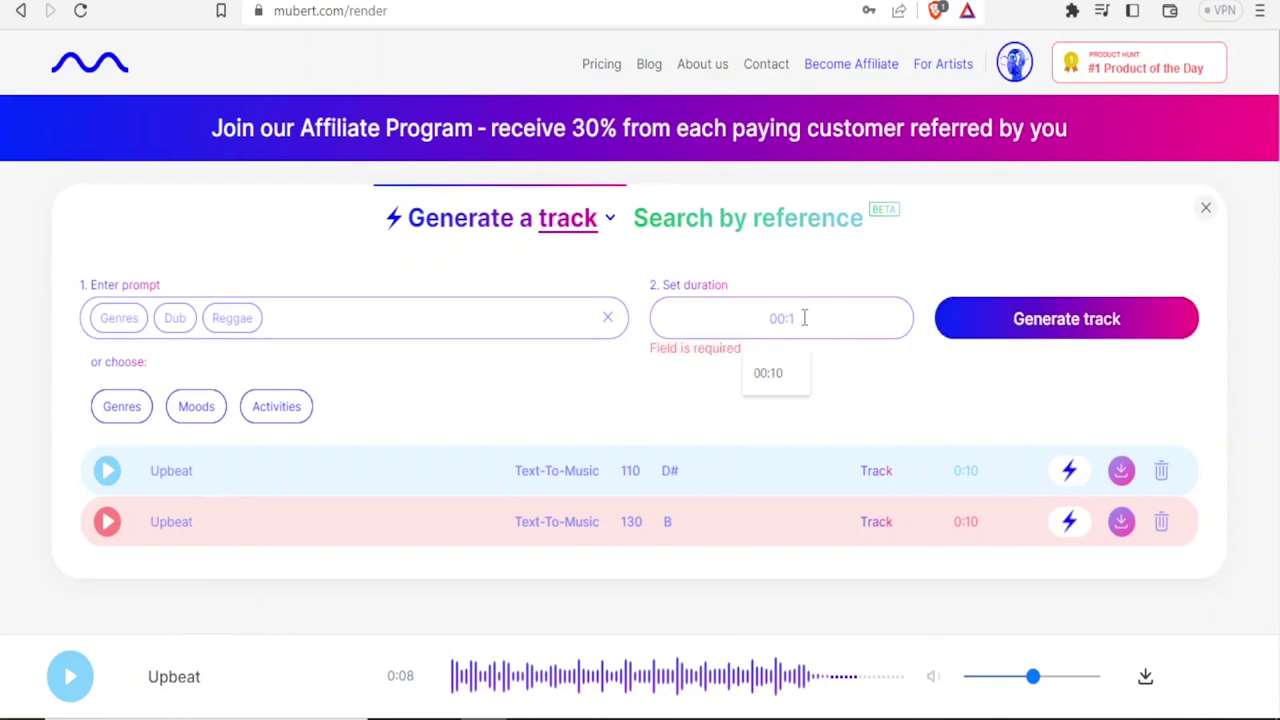
text(5)
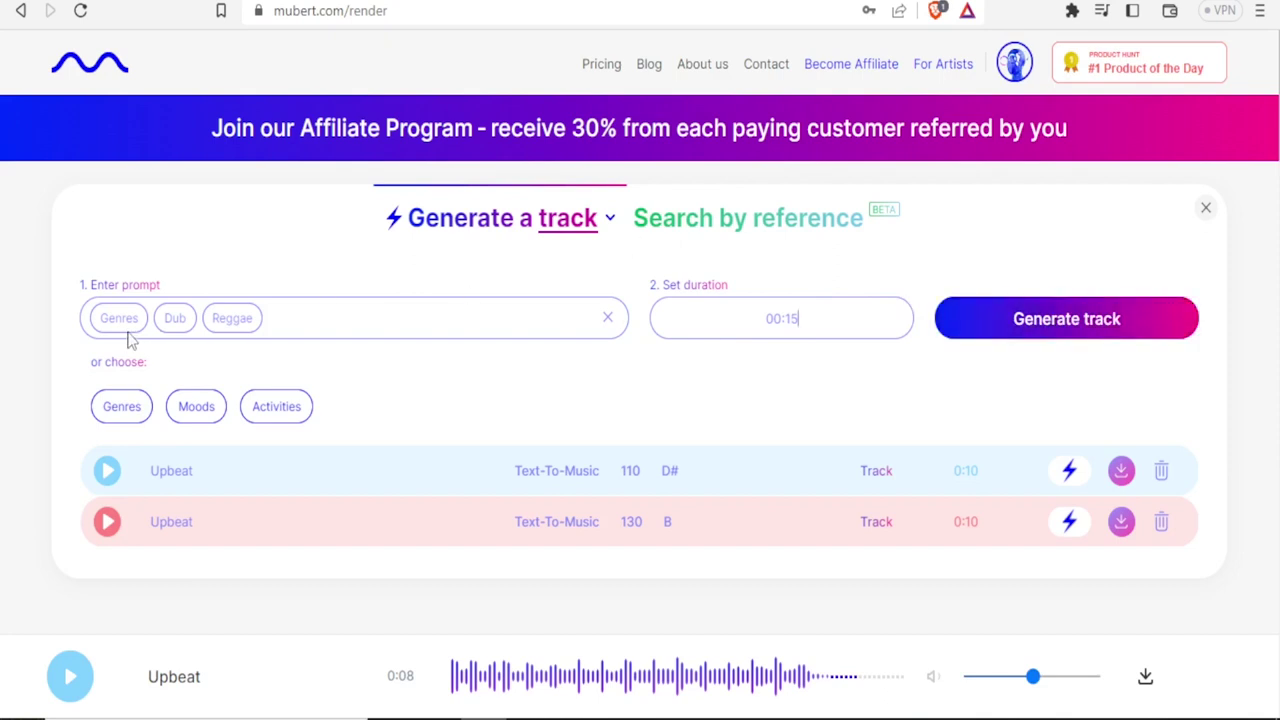
click(995, 312)
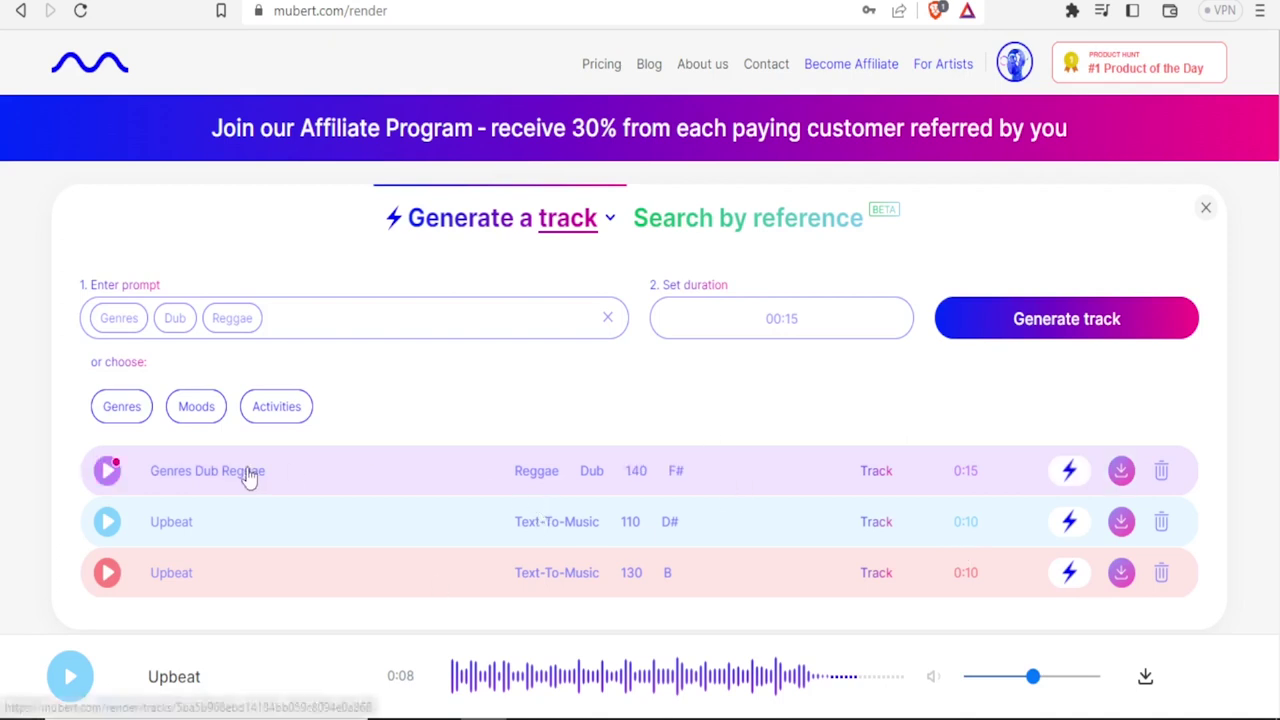
Play the new 15-second Genres Dub Reggae track, then go to My generated tracks.
click(108, 471)
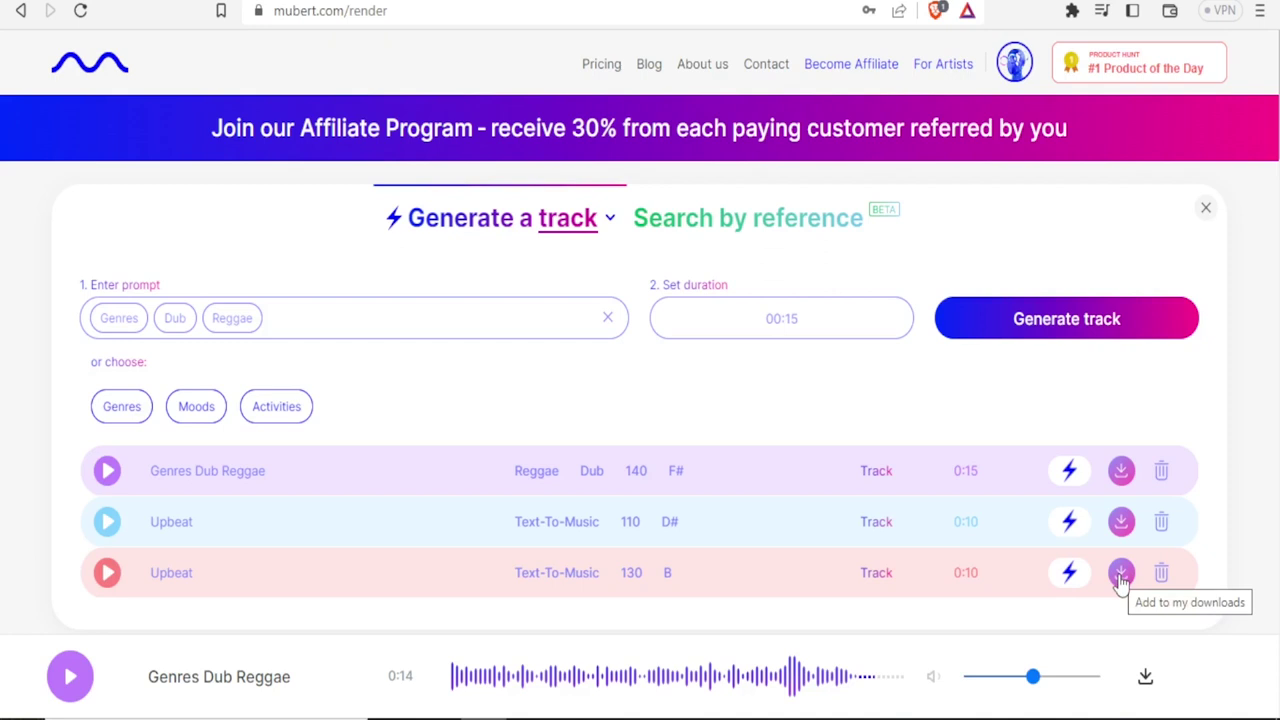
click(1121, 575)
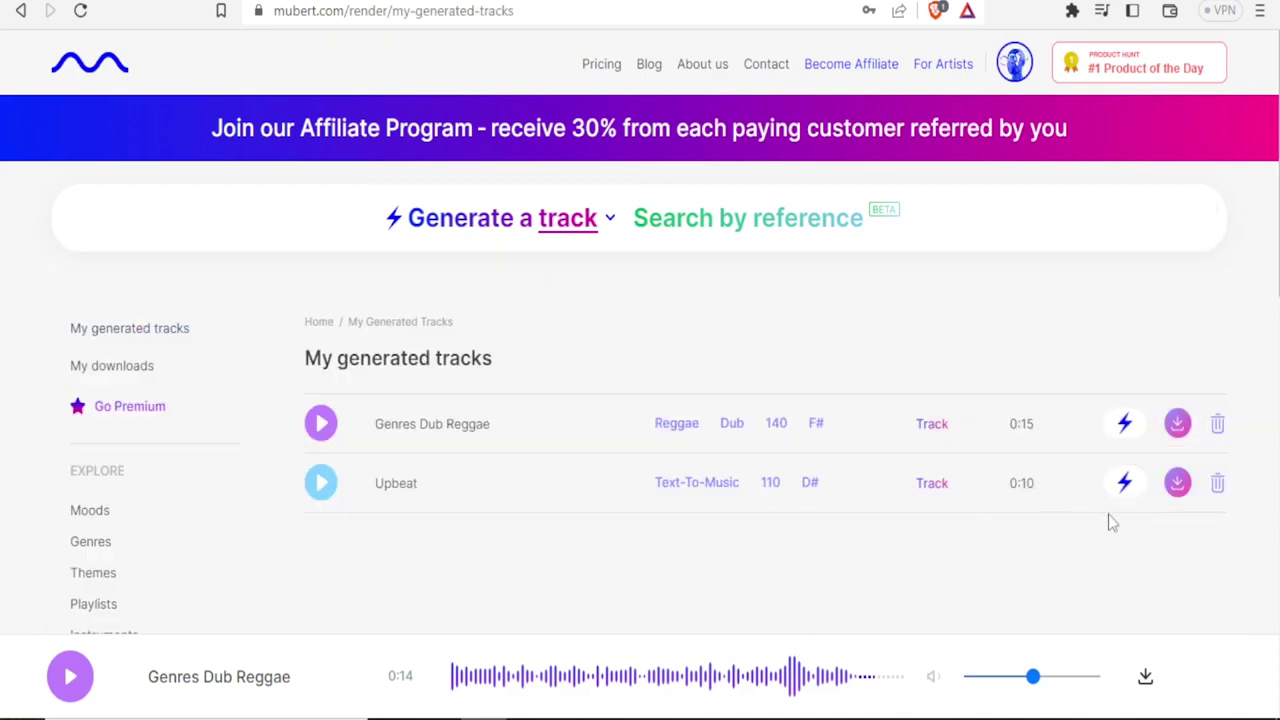
Add the Dub Reggae and Upbeat tracks to My downloads and download the last Upbeat track.
click(1179, 430)
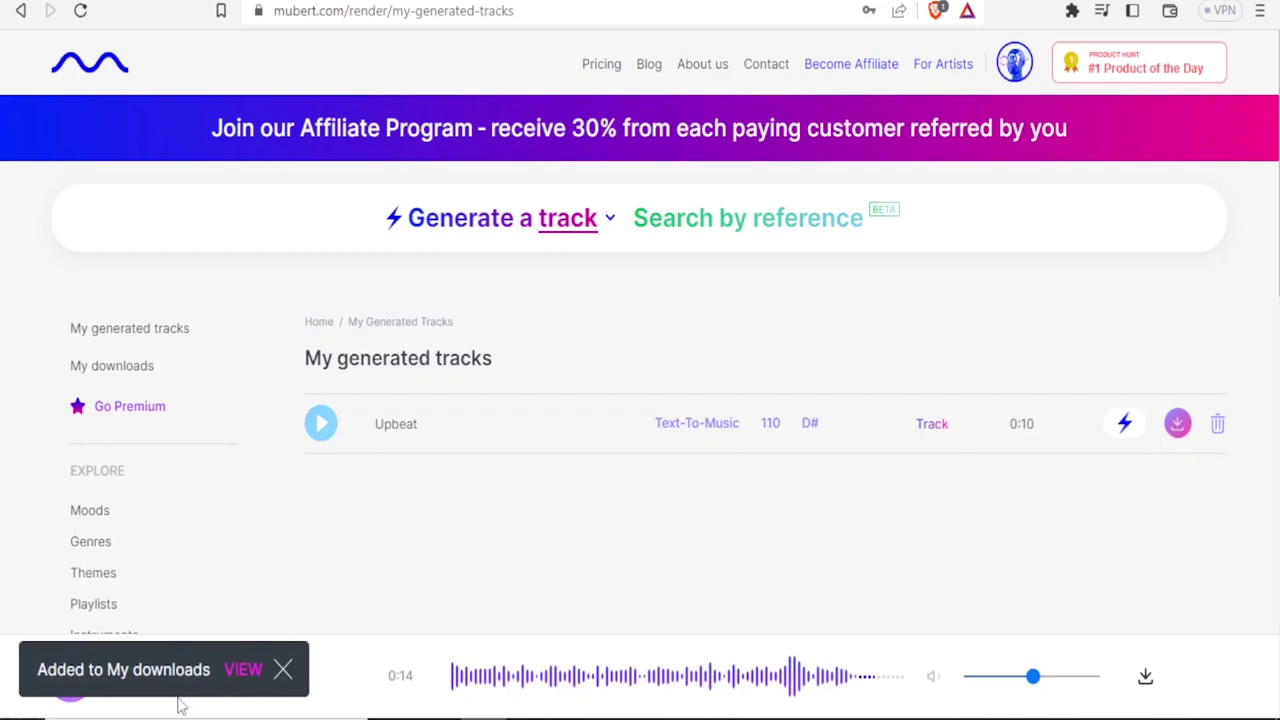
click(1178, 424)
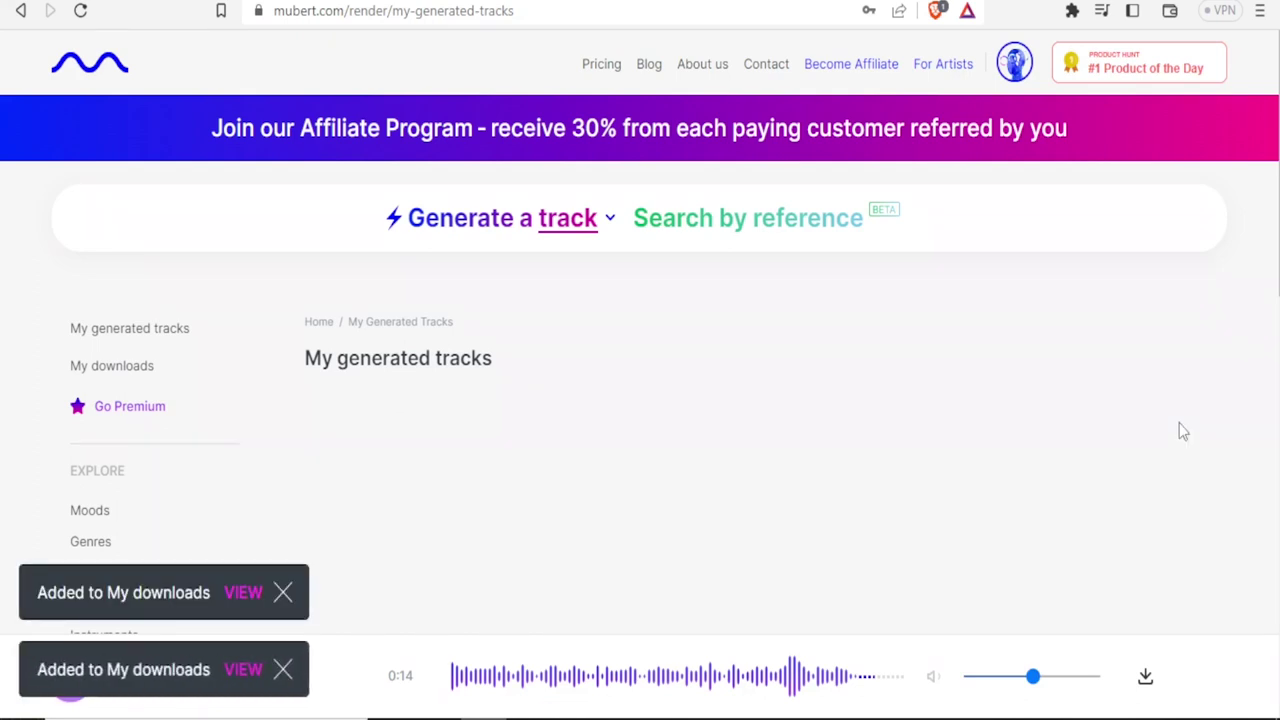
click(122, 376)
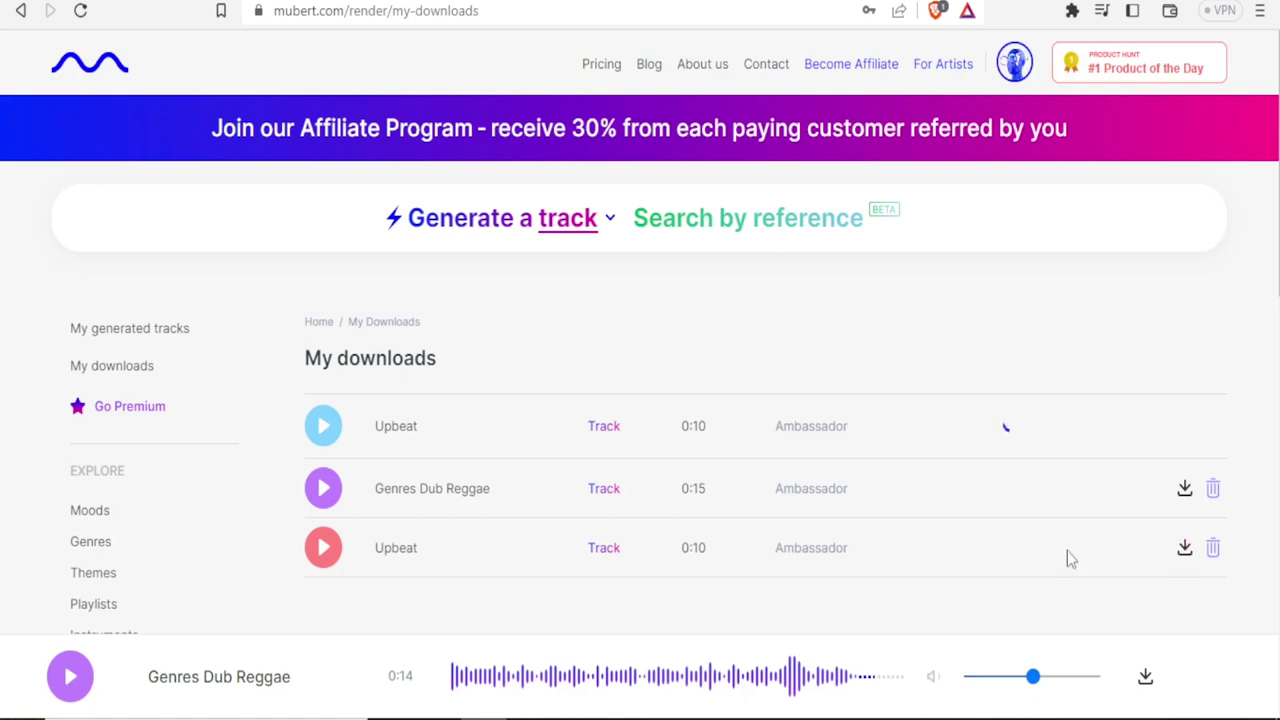
click(1186, 552)
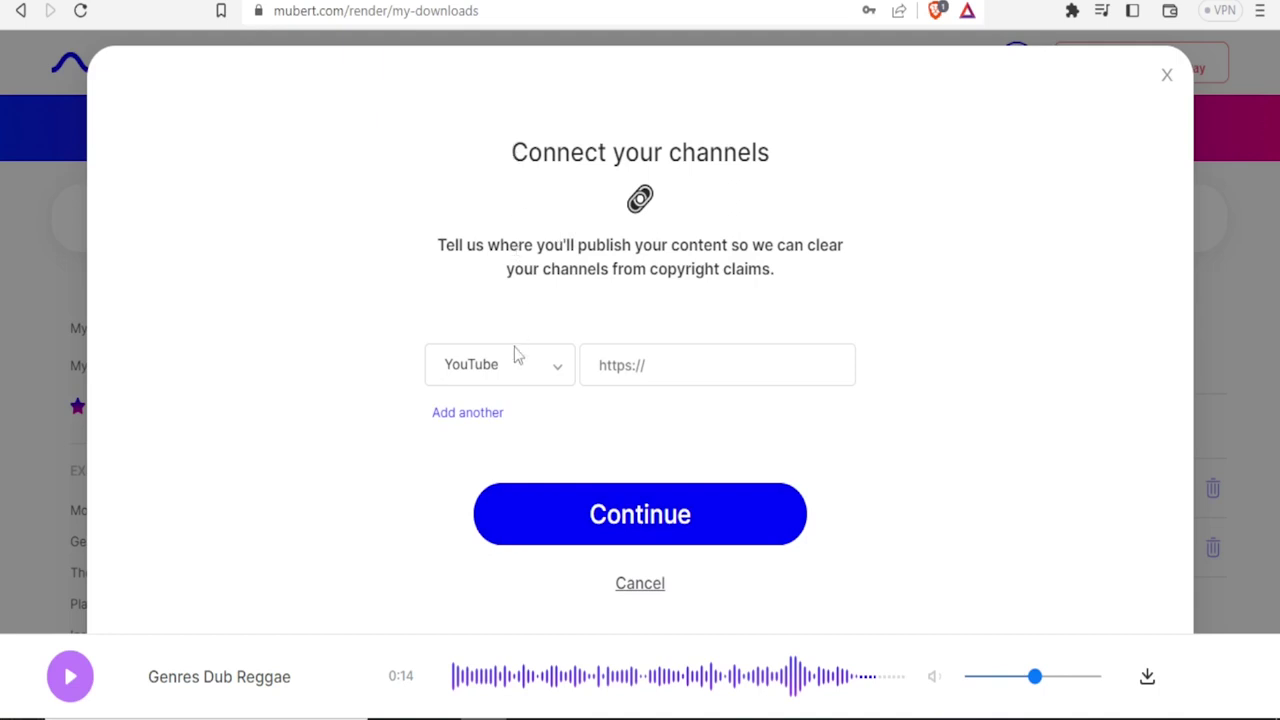
Pick Facebook as the publishing platform in the channel prompt, then close it without a link.
click(650, 366)
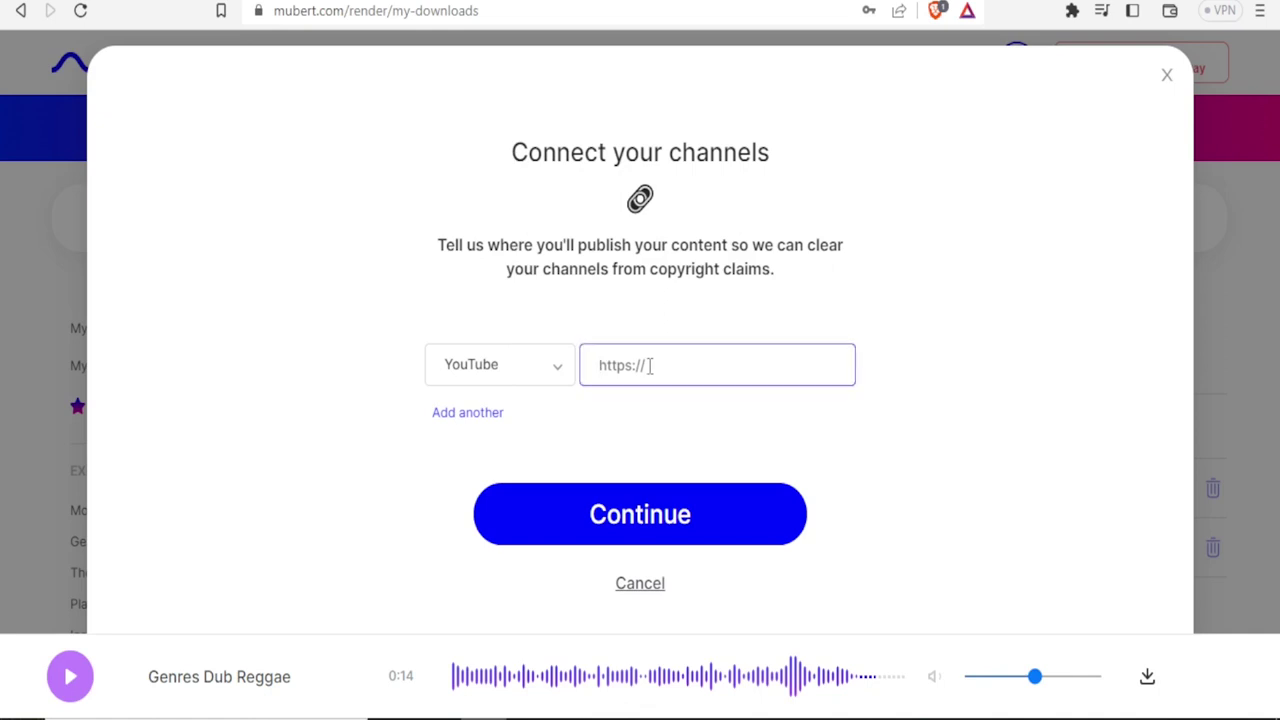
click(622, 512)
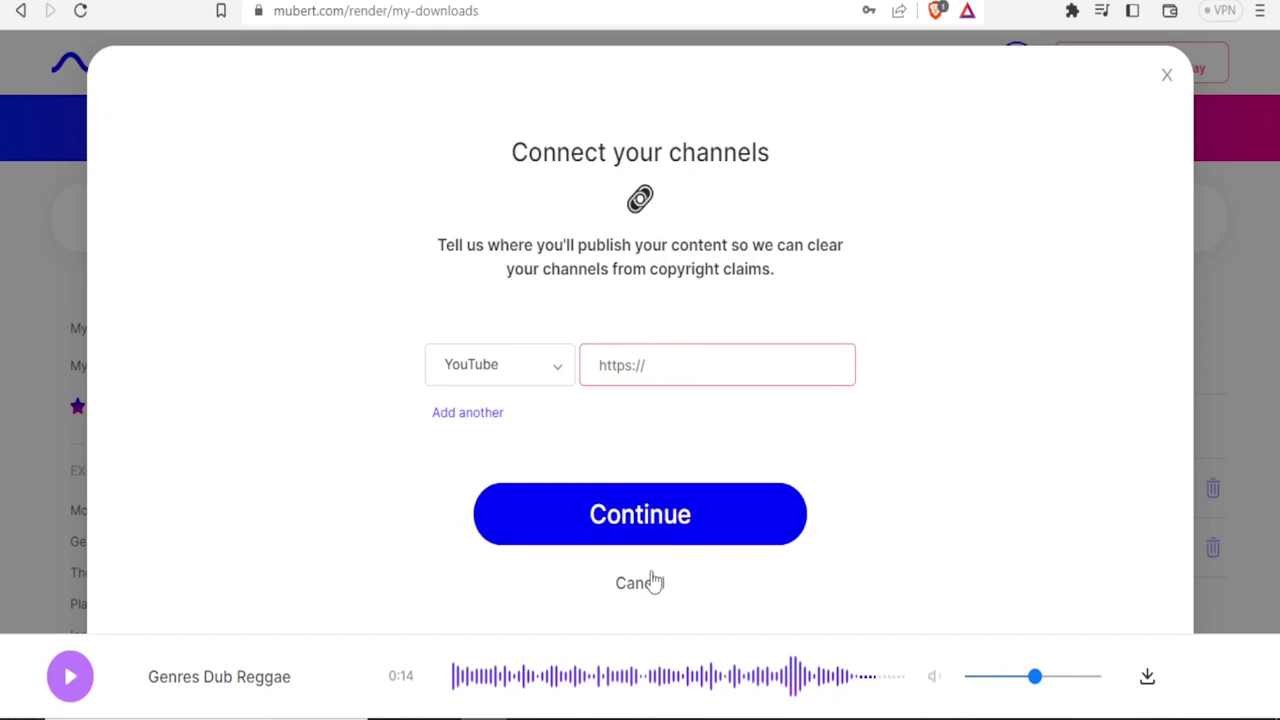
click(555, 370)
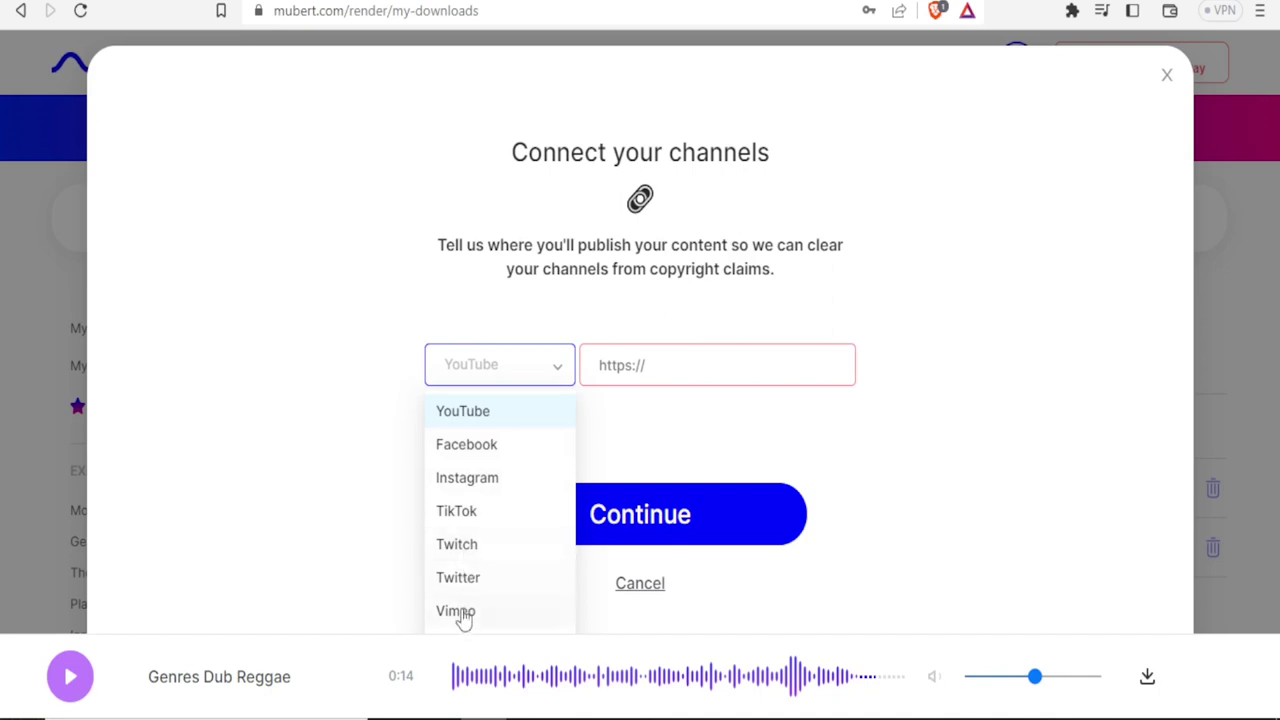
click(474, 446)
click(652, 370)
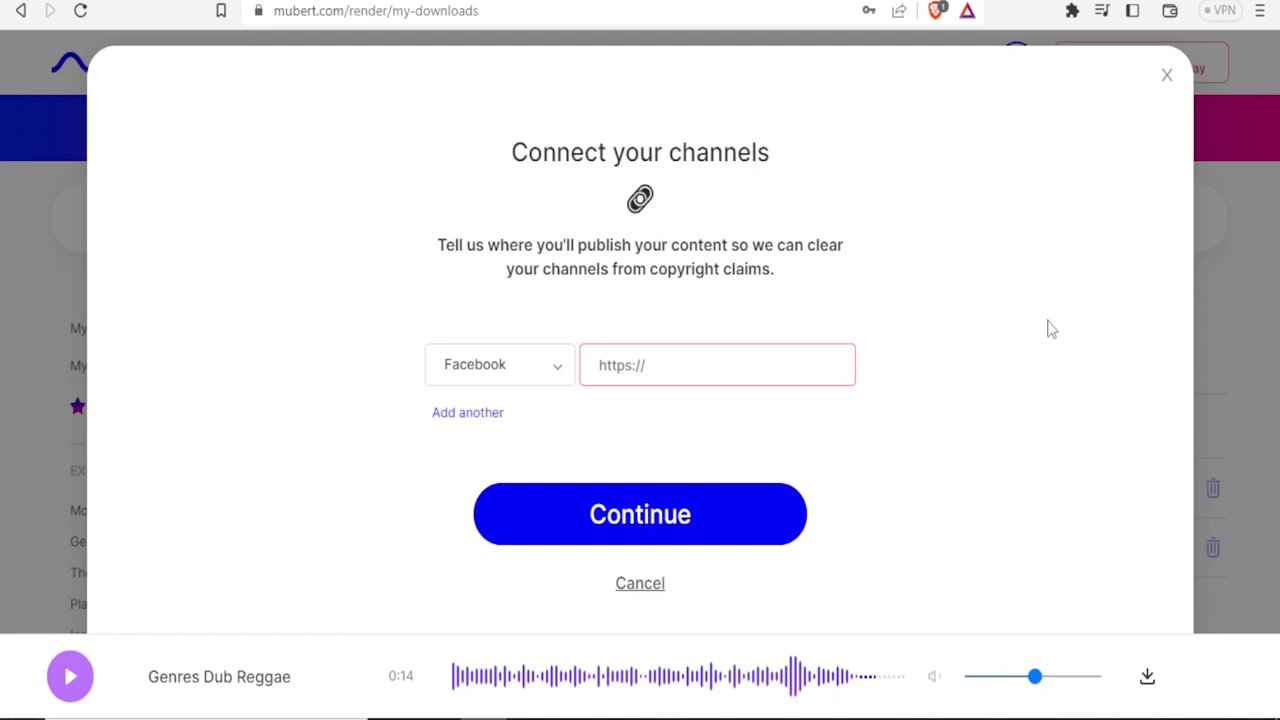
click(1166, 75)
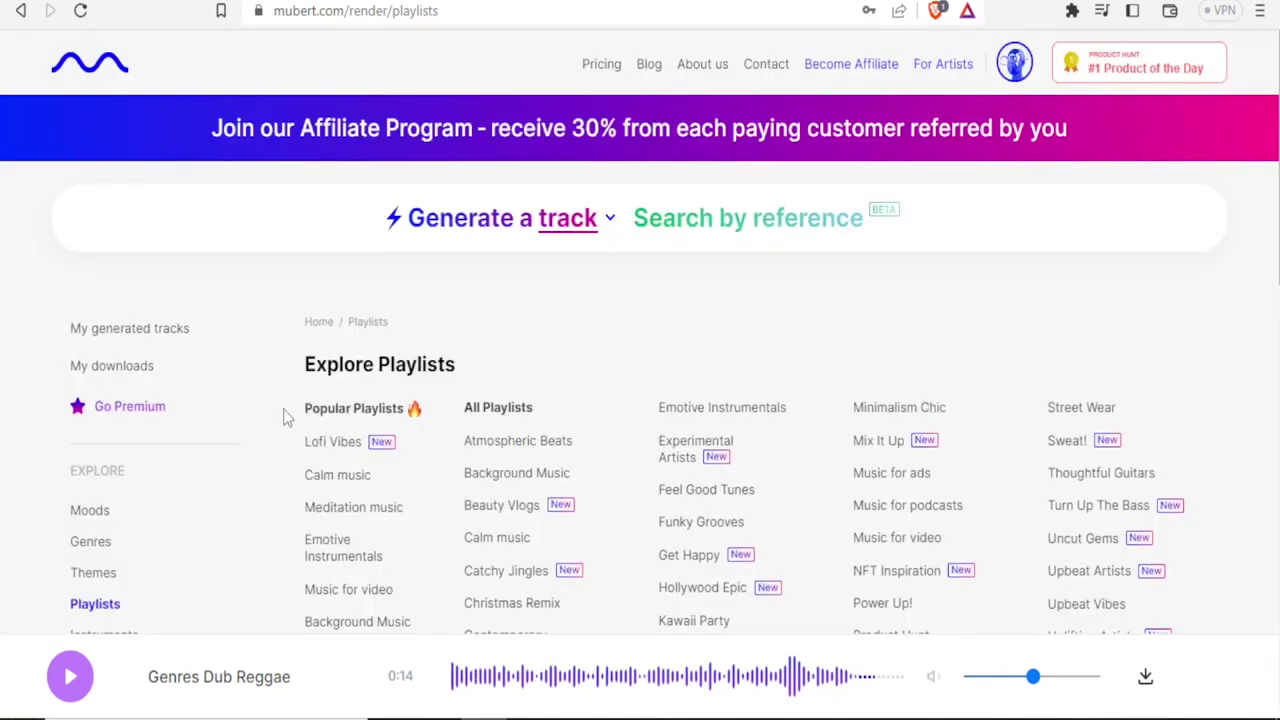